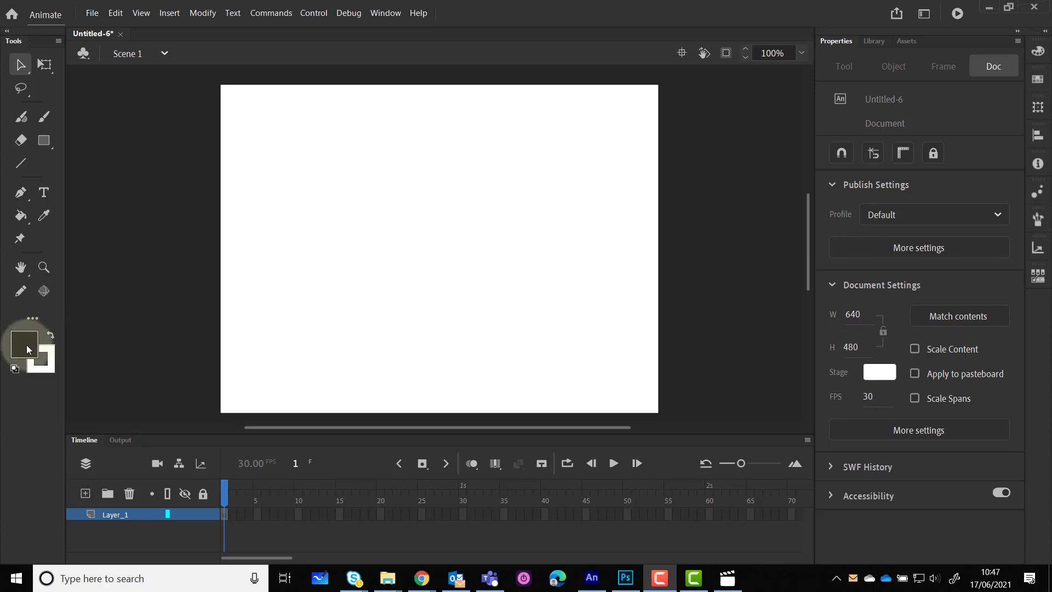
- Add the static text "Hello" in Brush Script MT at 200 pt and move it to the middle of the stage
click(44, 193)
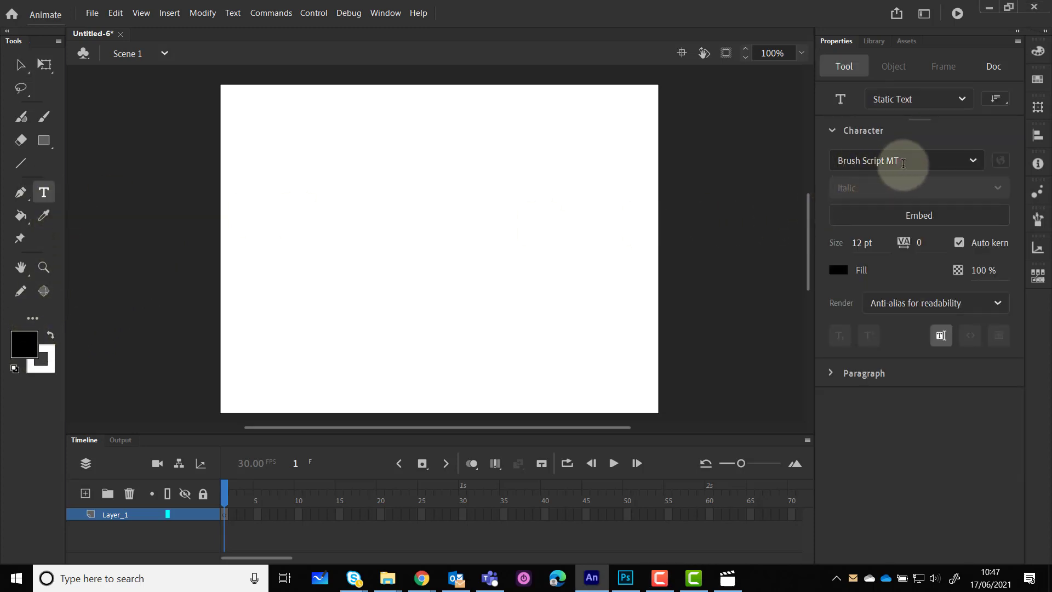
click(862, 245)
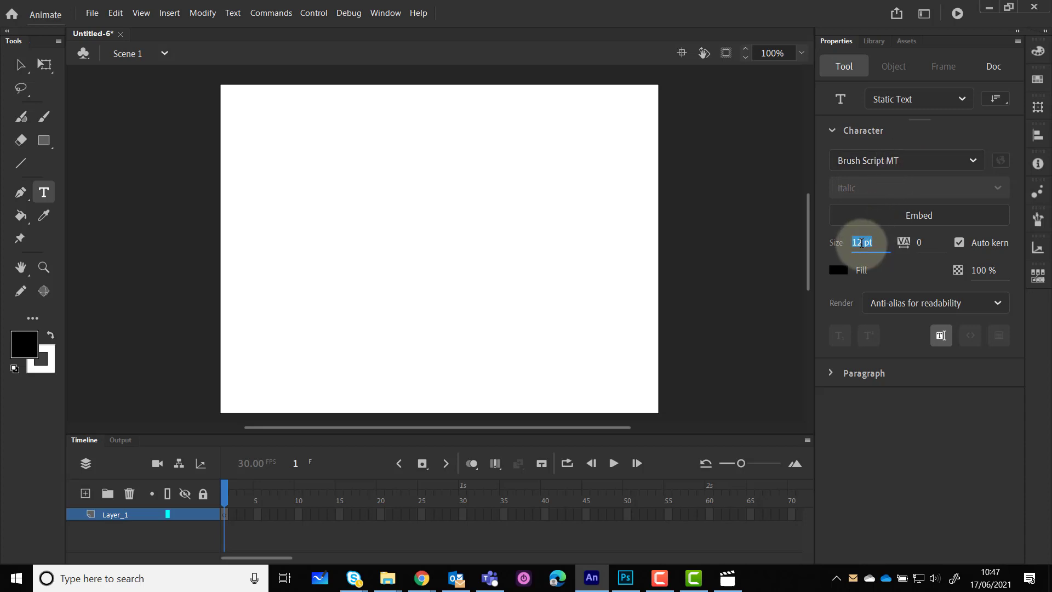
text(200)
key(Return)
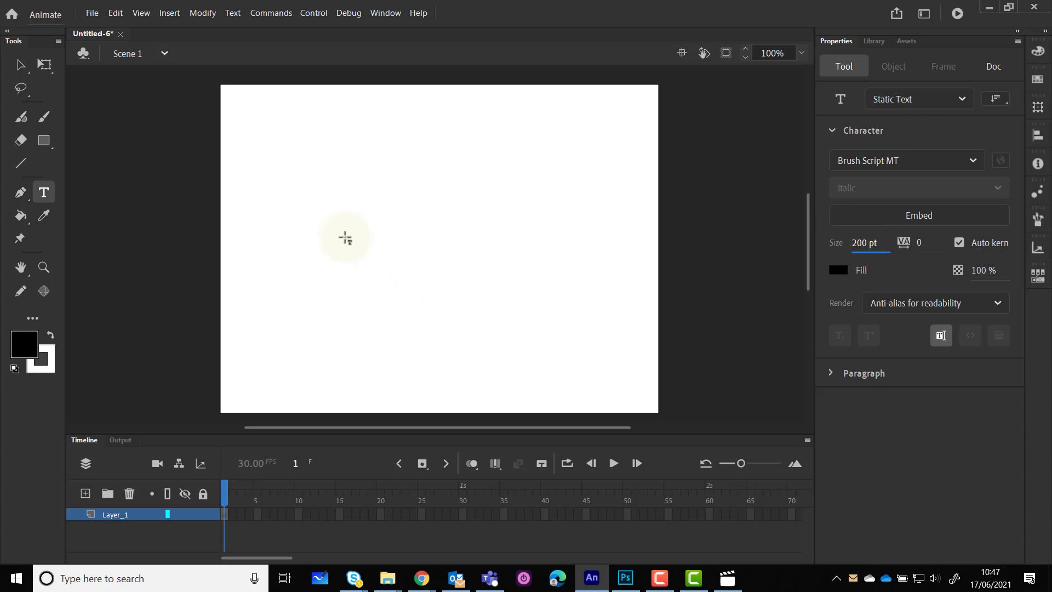
drag(262, 150, 579, 305)
text(Hello)
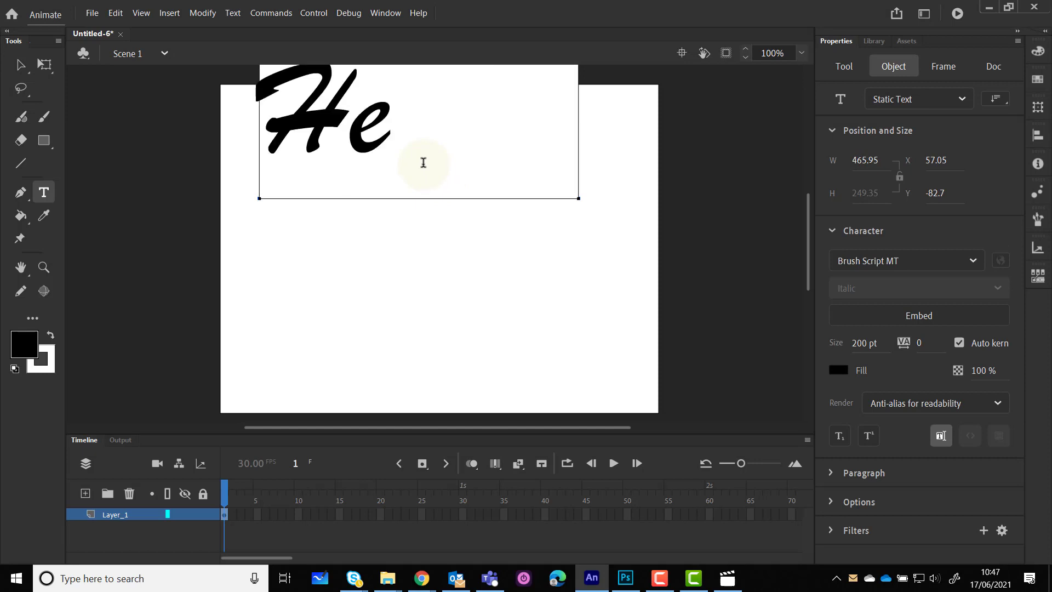
click(30, 74)
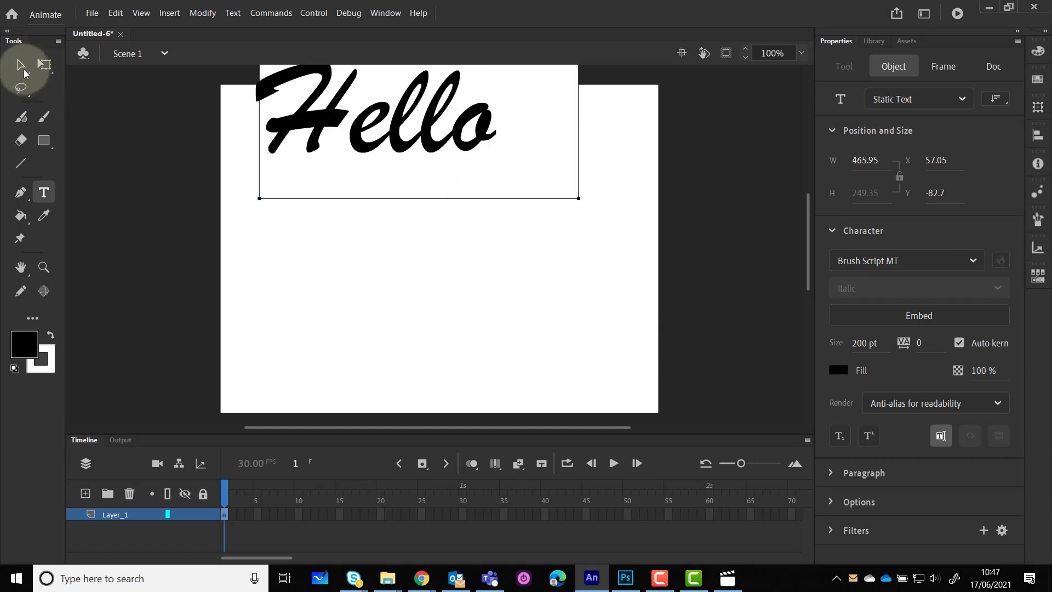
drag(388, 129, 435, 271)
- Set the font size of the whole "Hello" text to 244 pt
double_click(430, 258)
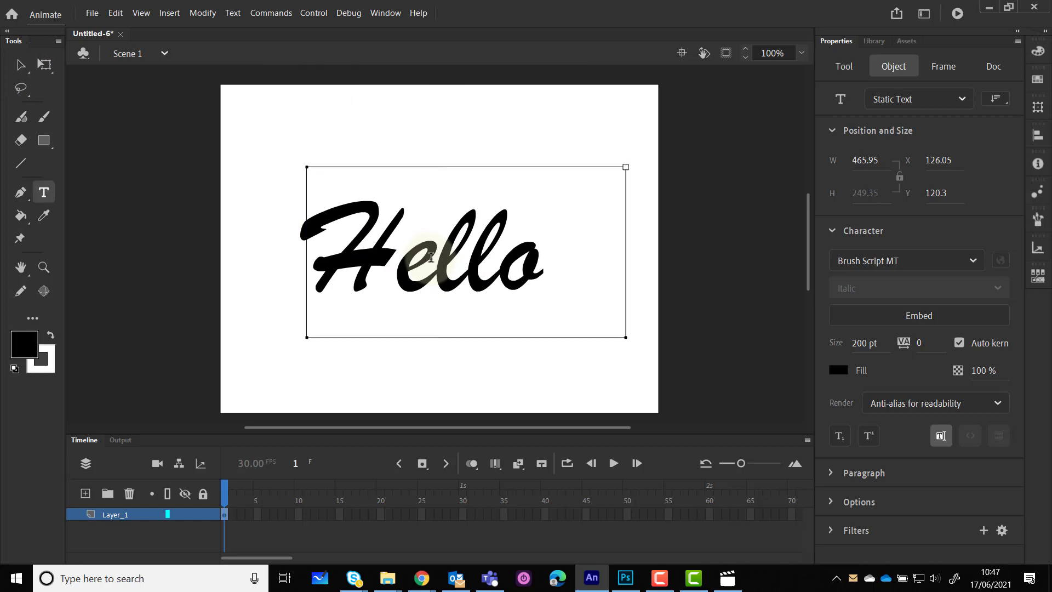
click(540, 269)
double_click(324, 253)
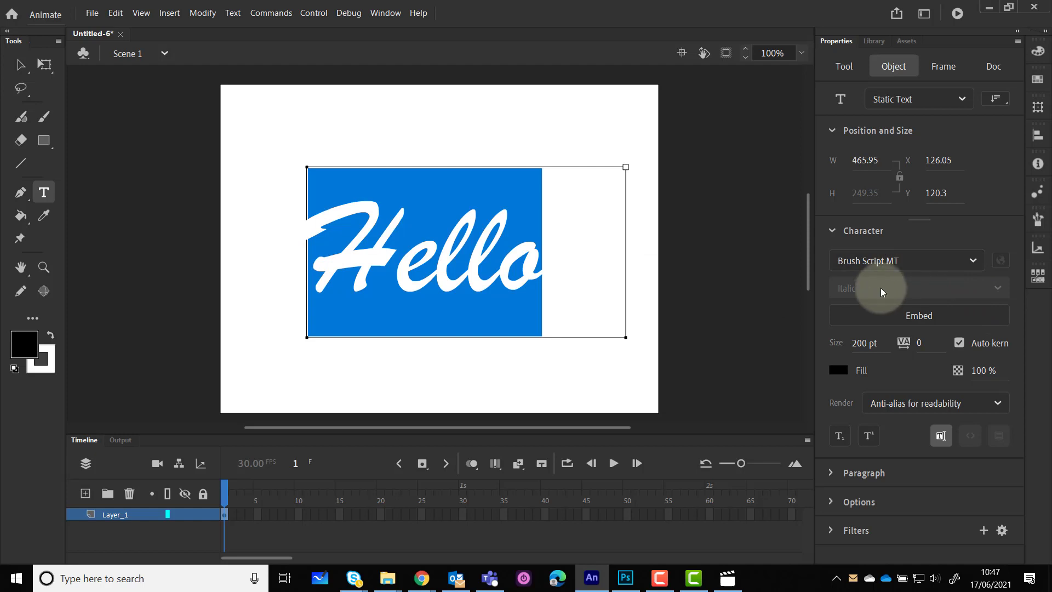
click(859, 345)
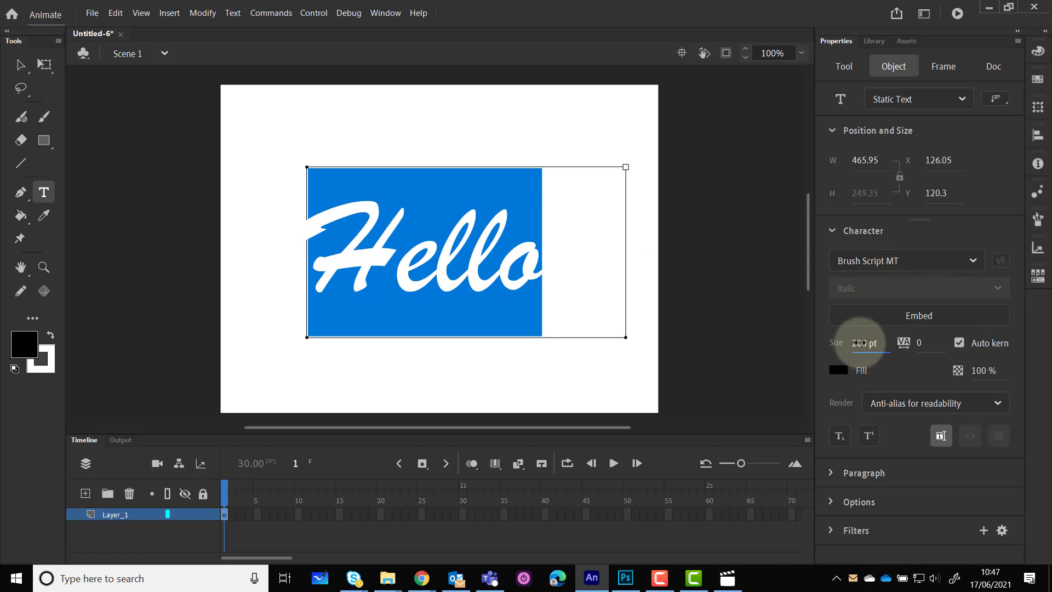
text(90)
key(Return)
drag(862, 343, 880, 344)
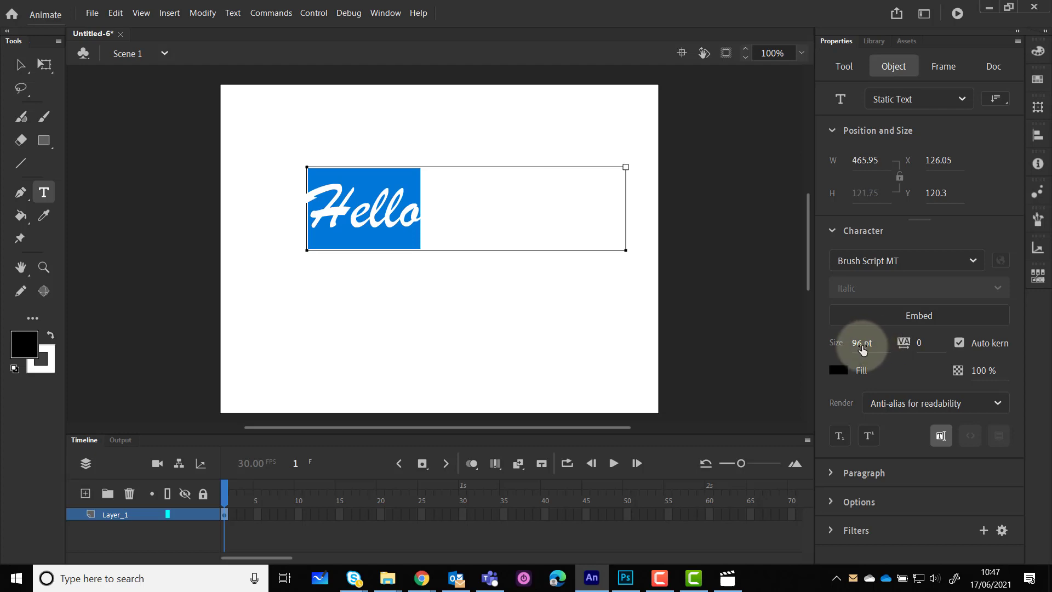
click(861, 341)
text(2)
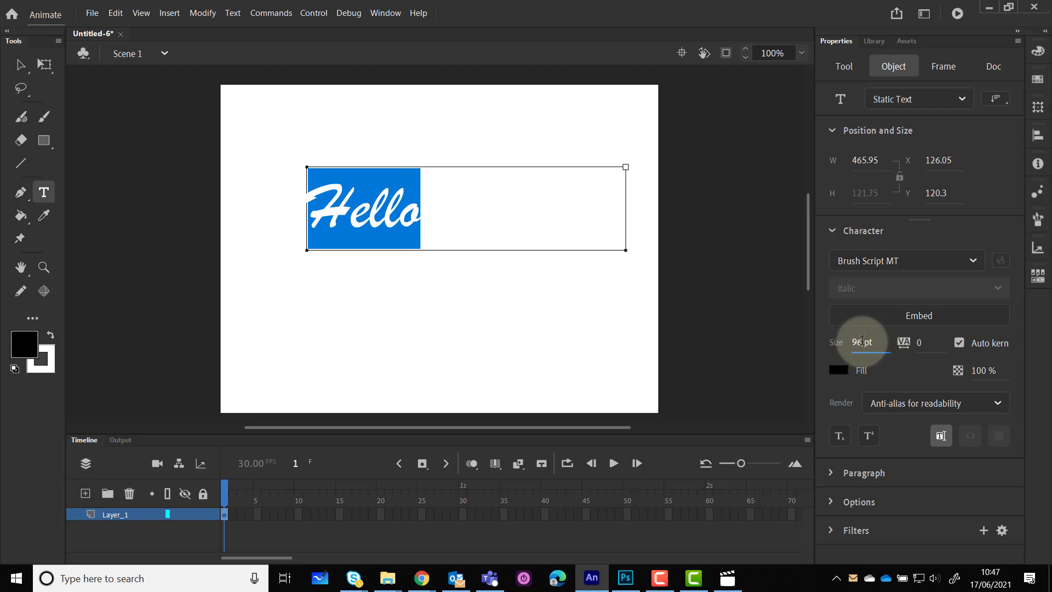
text(44)
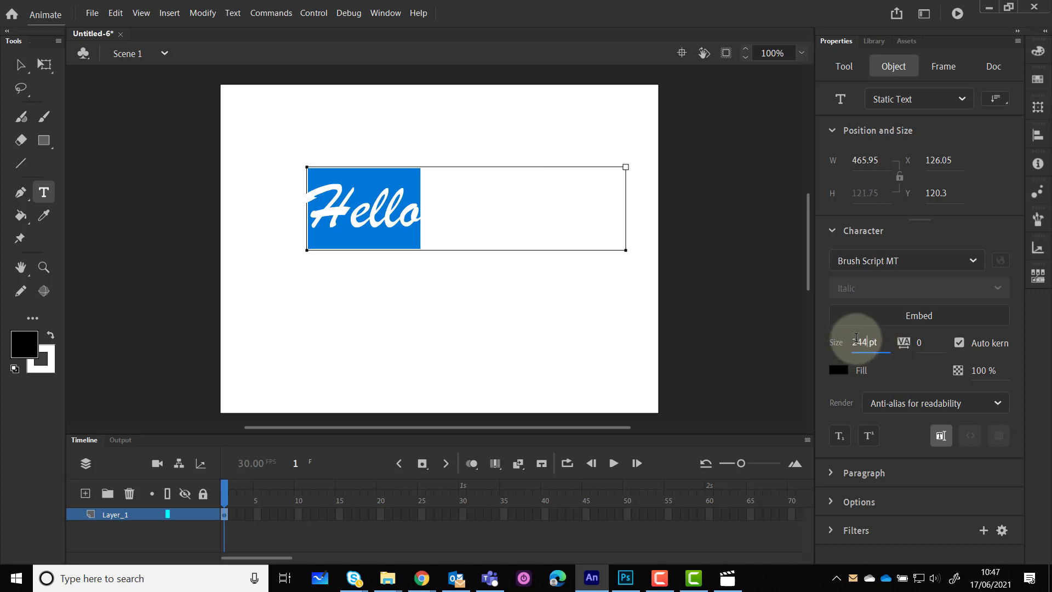
key(Return)
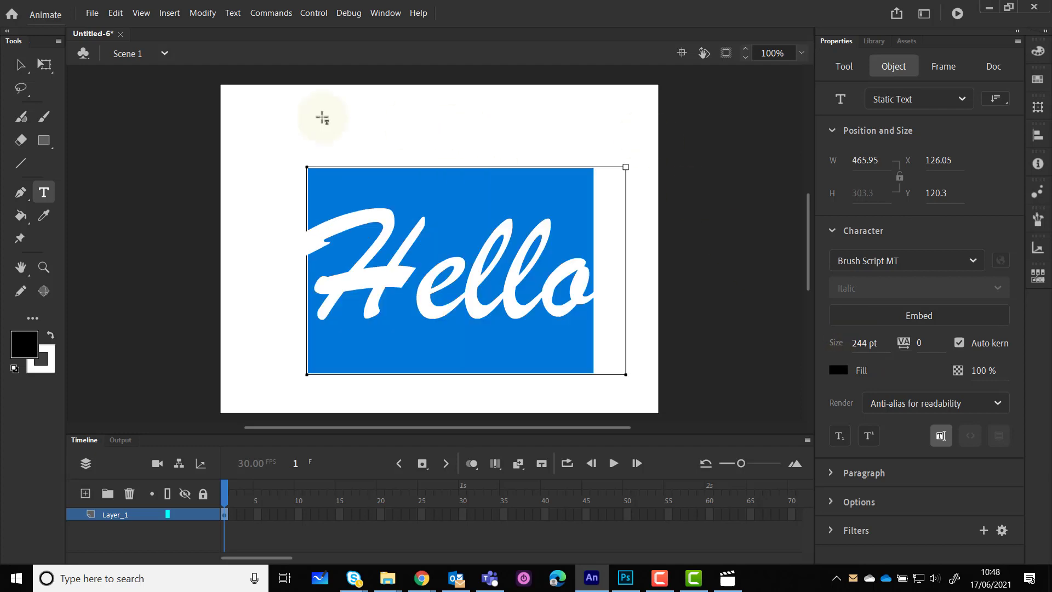
- Move the "Hello" text slightly up and left on the stage and break it apart twice into plain shapes
click(20, 65)
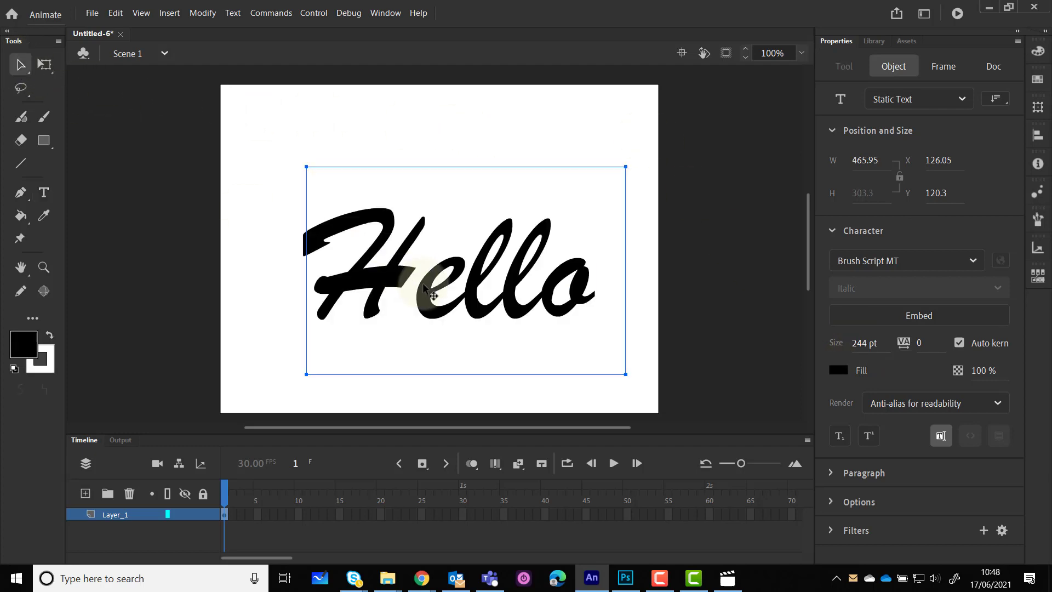
drag(425, 287, 414, 273)
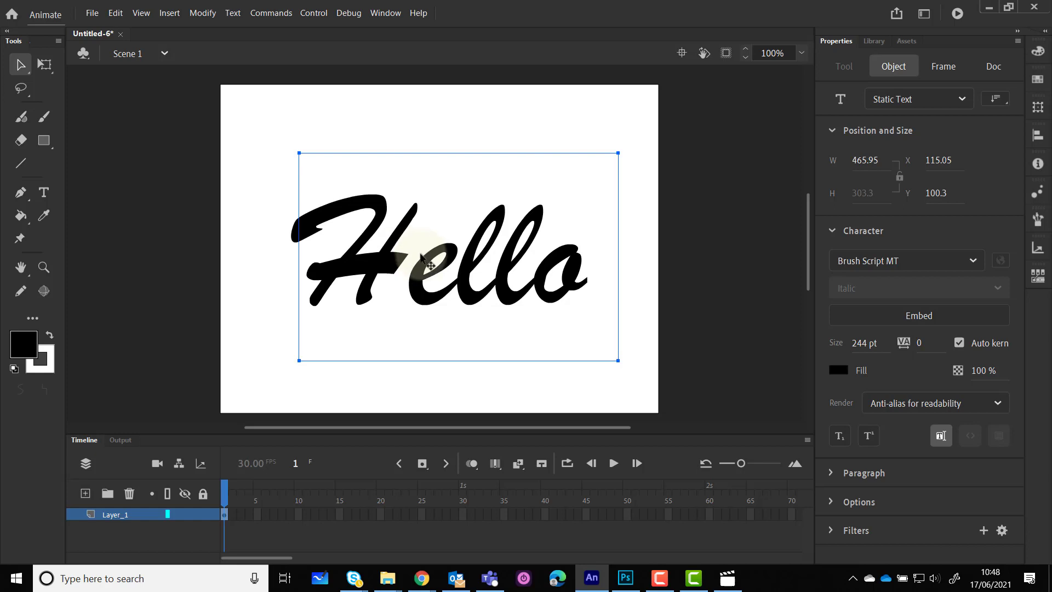
right_click(425, 261)
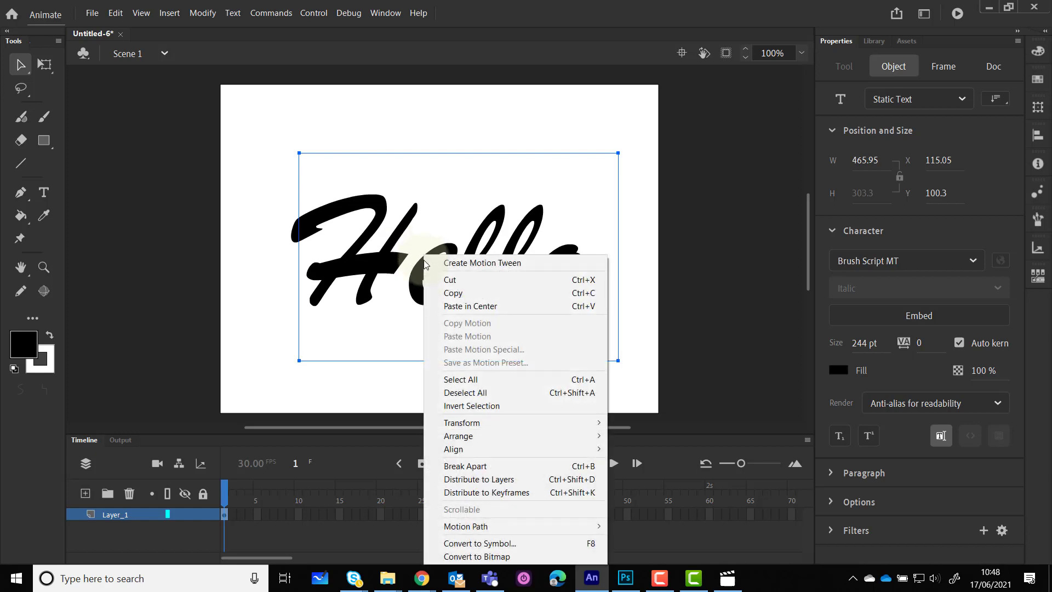
click(479, 466)
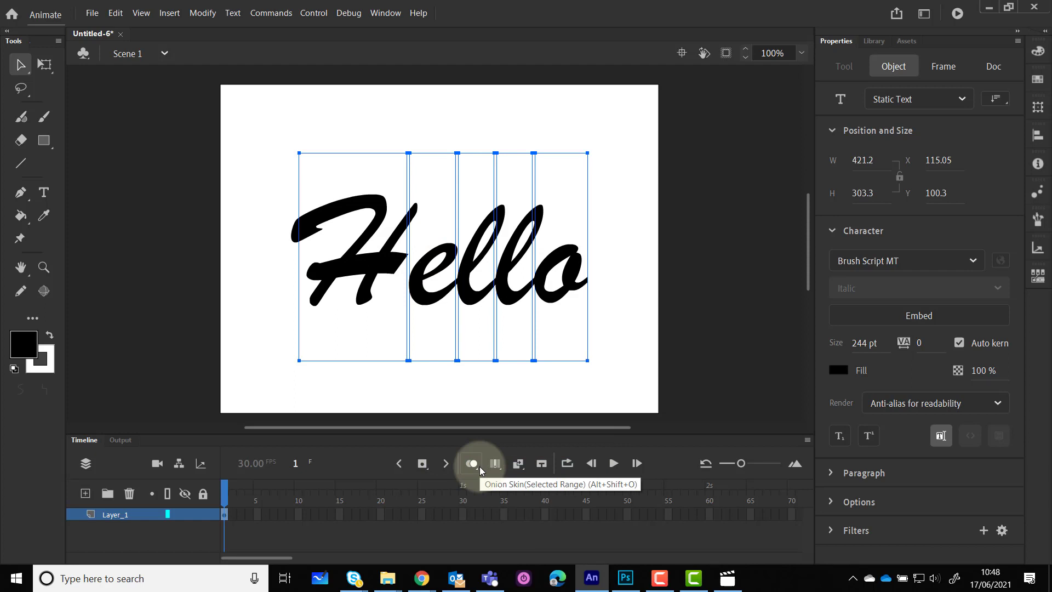
right_click(426, 282)
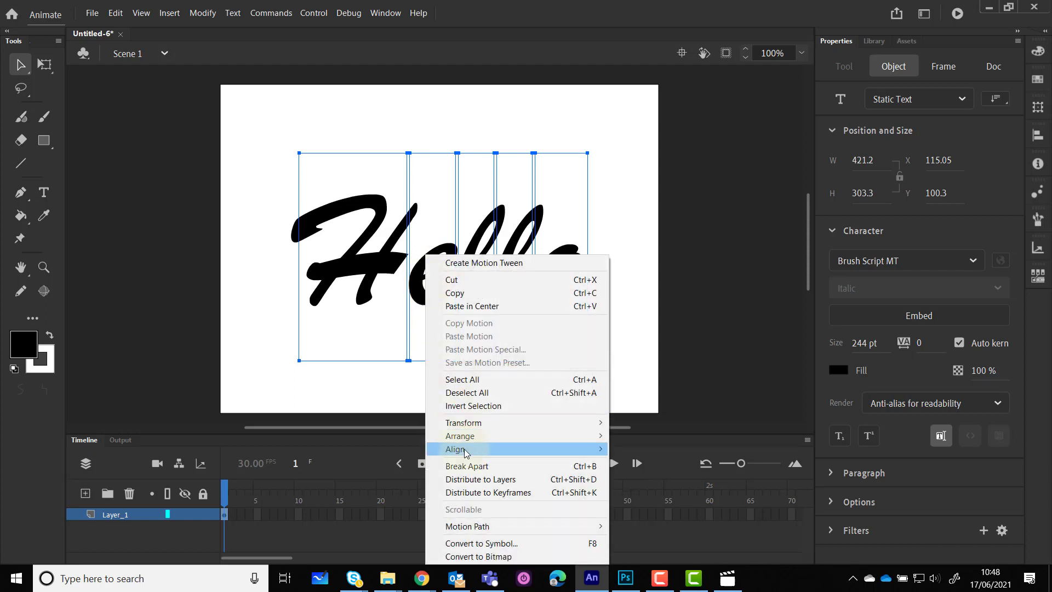
click(467, 466)
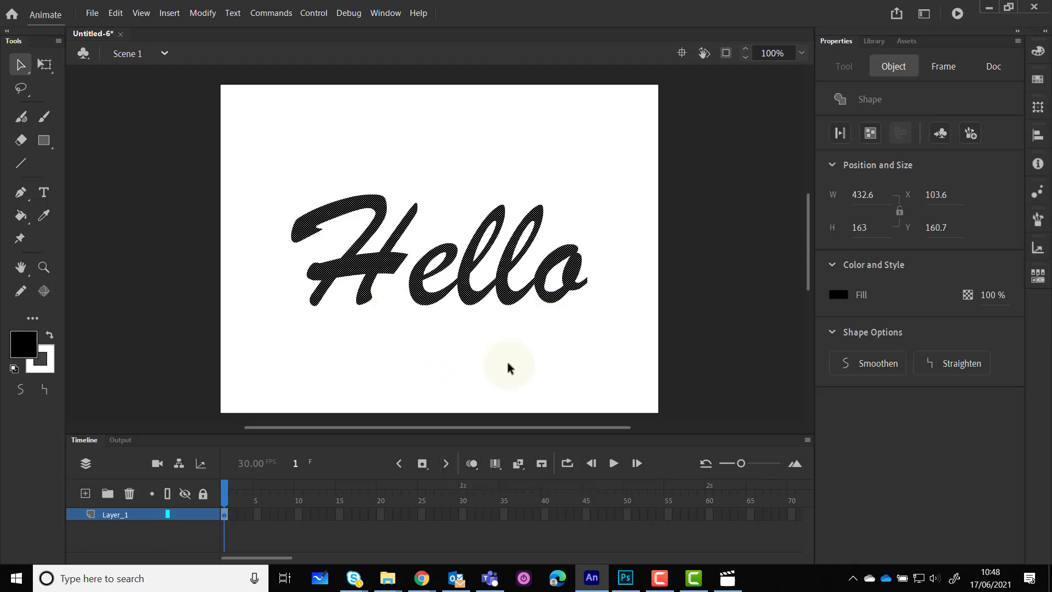
- Rename the lettering's layer as Text and lock it
double_click(114, 515)
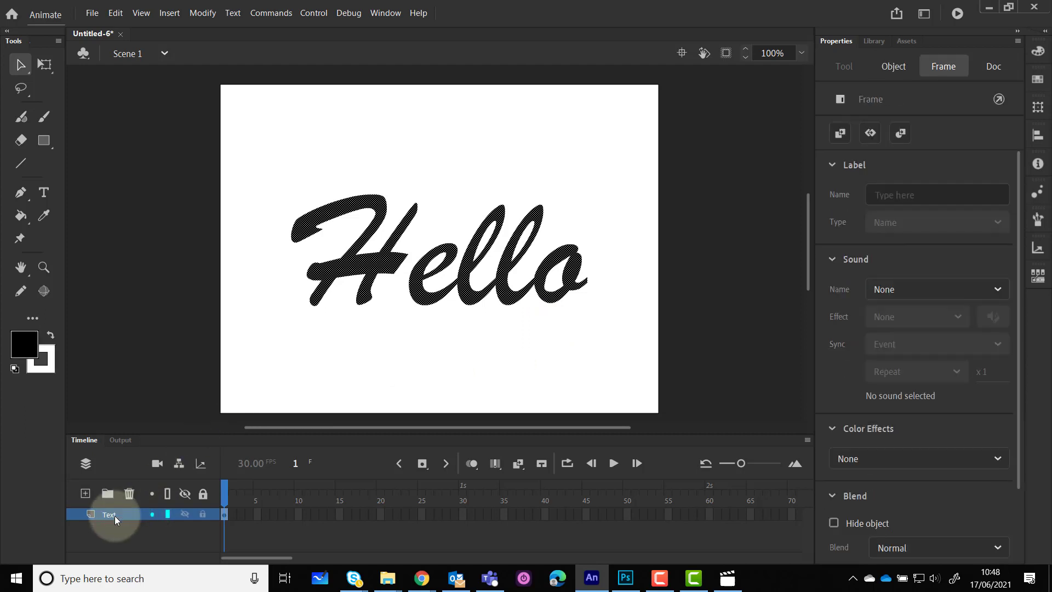
click(180, 525)
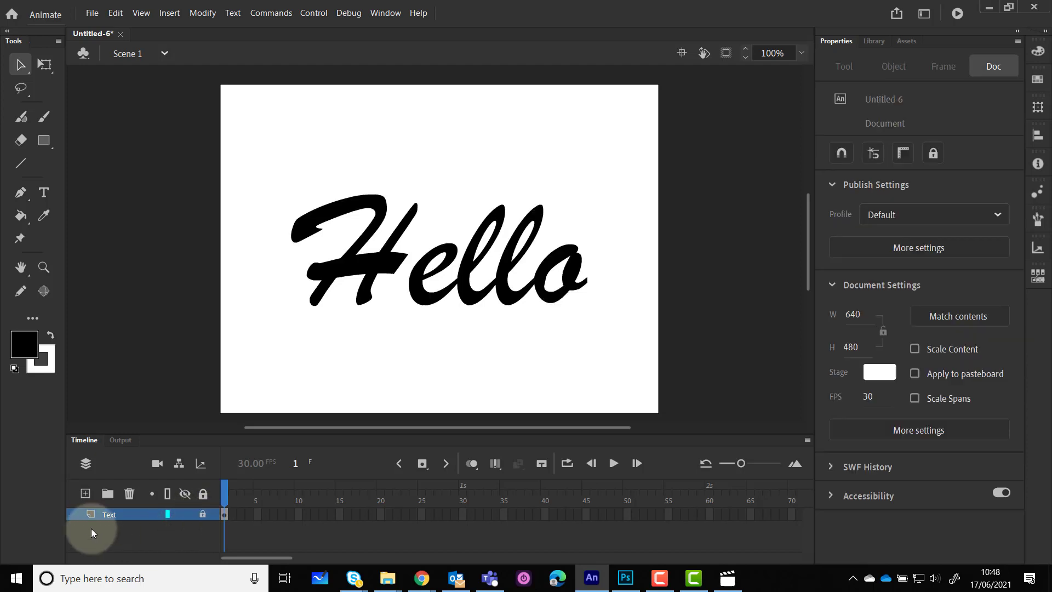
- Add a layer named Mask above the Text layer and make it an unlocked mask layer
click(86, 495)
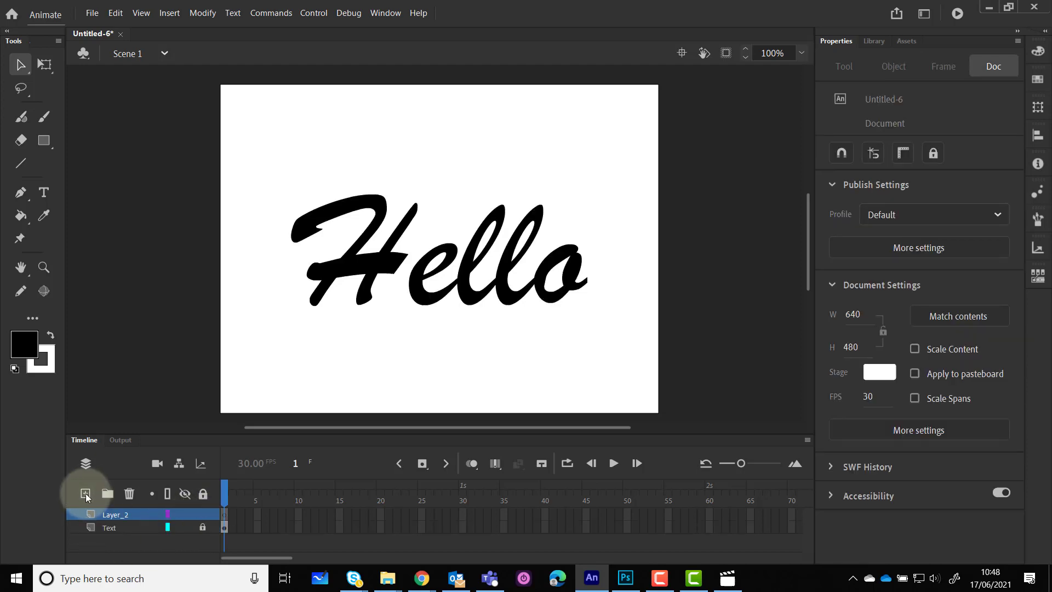
click(112, 517)
double_click(111, 517)
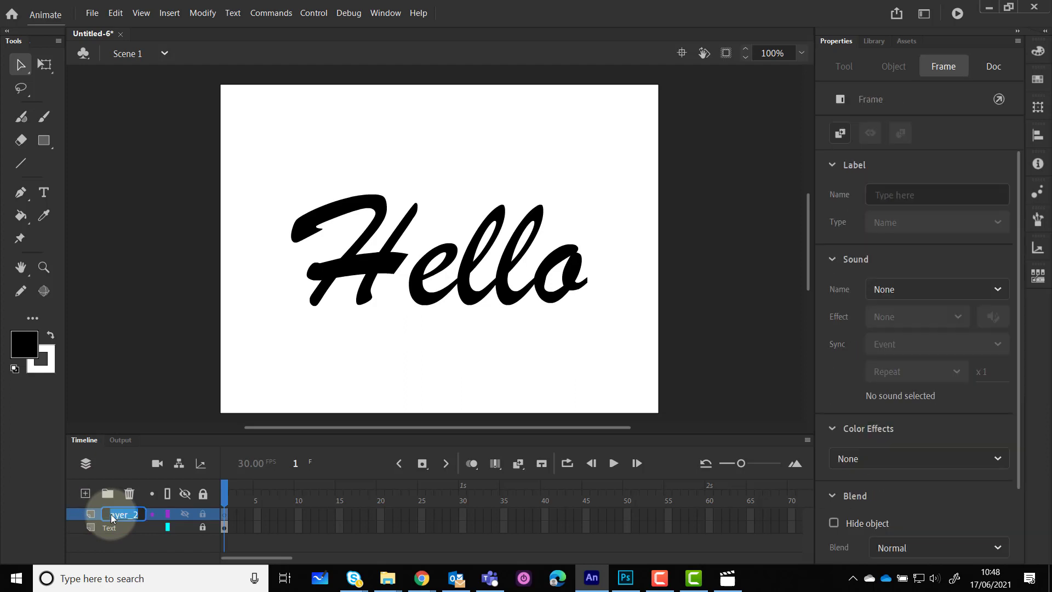
text(Mask)
key(Return)
right_click(115, 512)
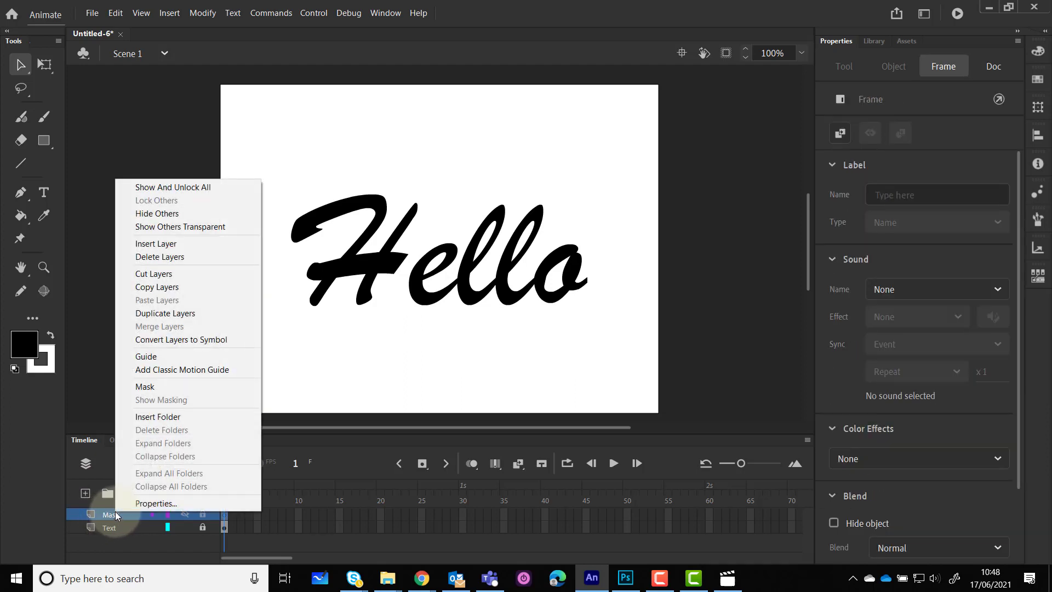
click(142, 387)
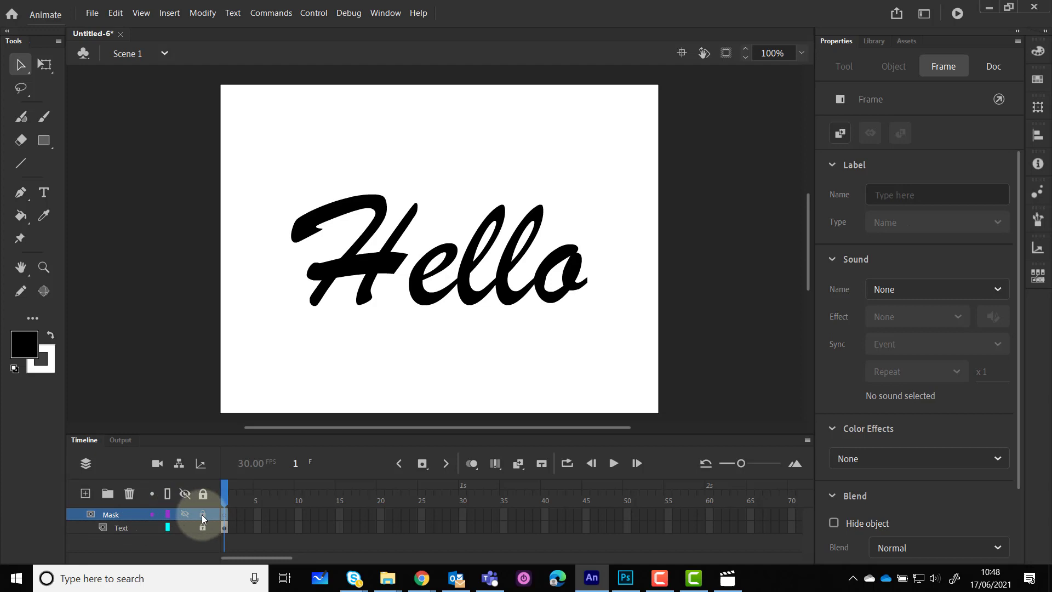
- Set up the Classic Brush with a pink fill and a size of 46 for painting on the Mask layer
click(24, 344)
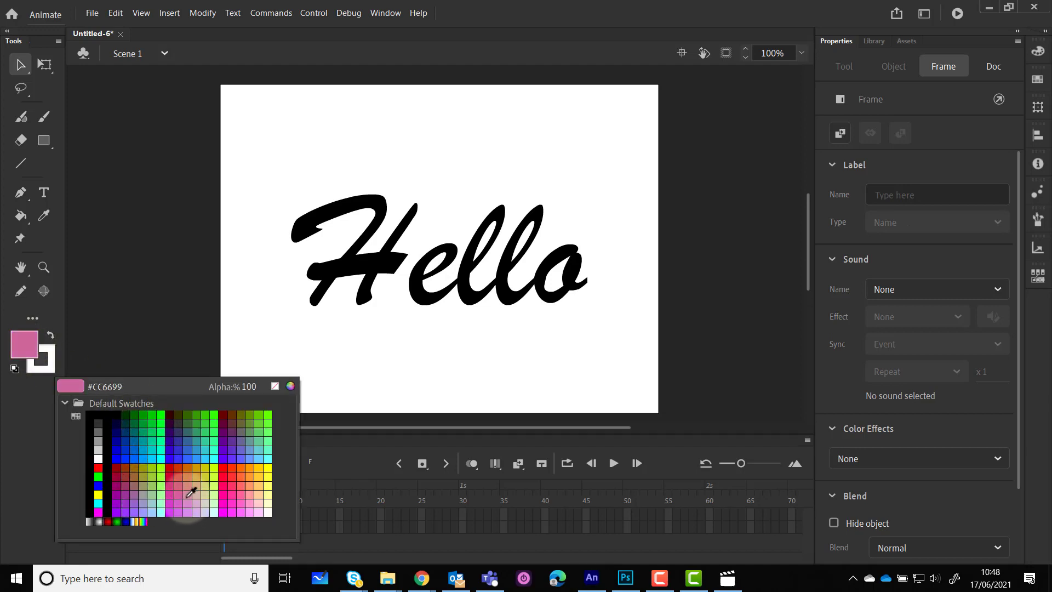
click(243, 497)
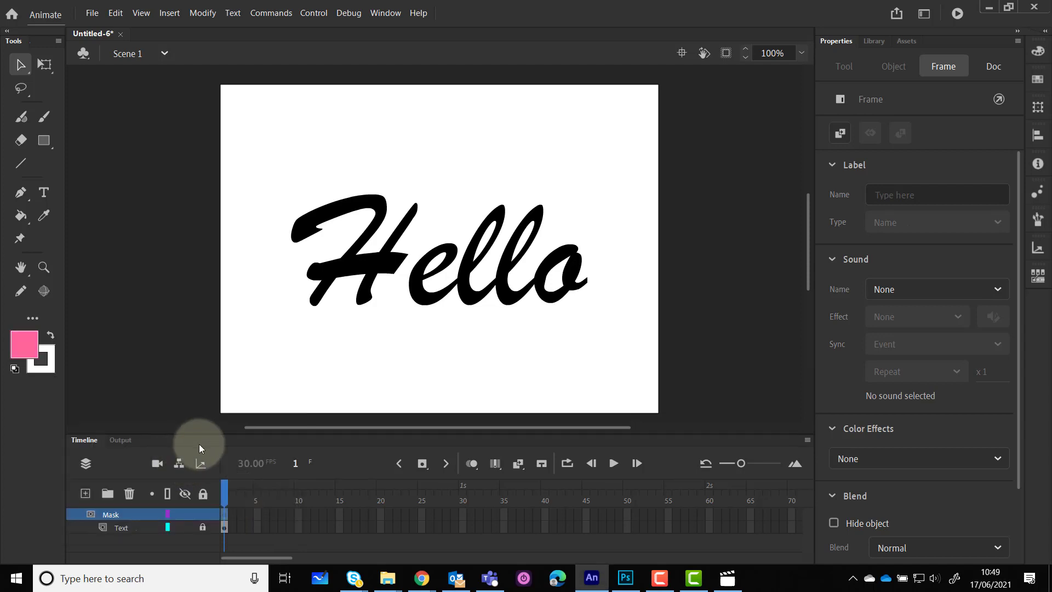
scroll(455, 374, up, 1)
scroll(455, 374, up, 1)
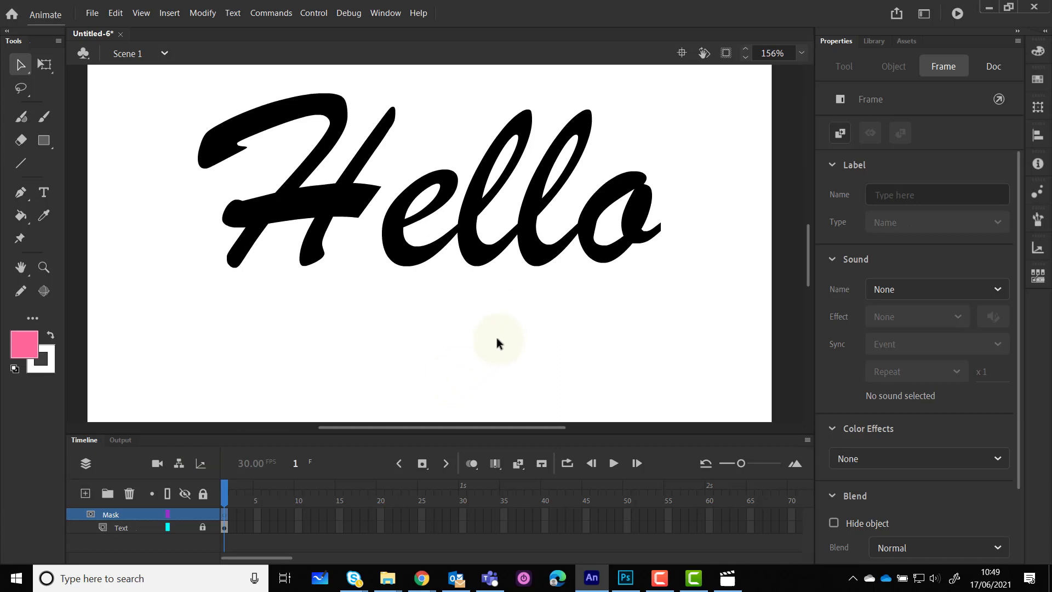
drag(437, 285, 436, 339)
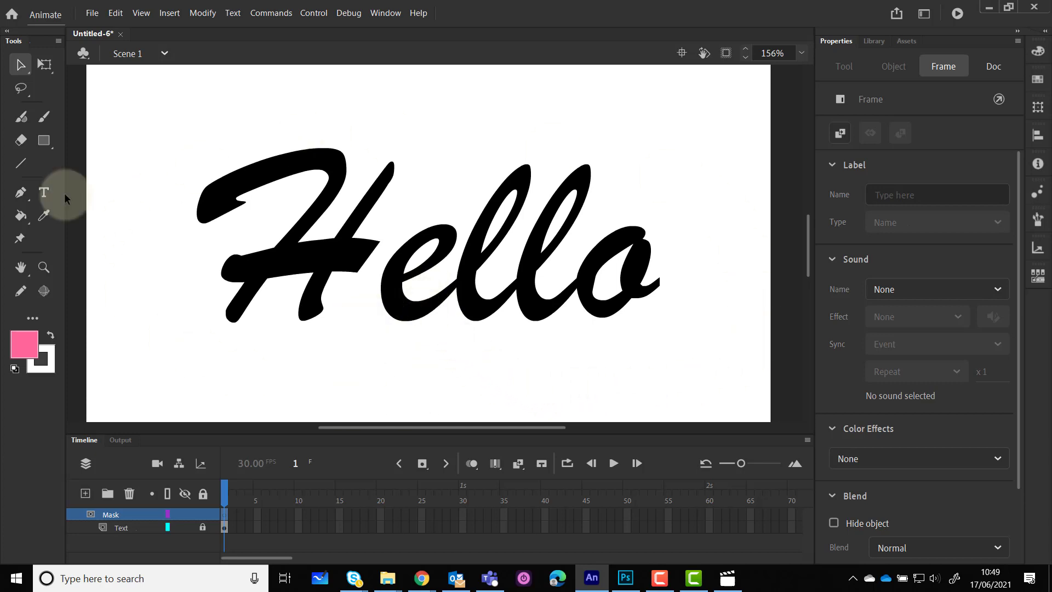
click(44, 120)
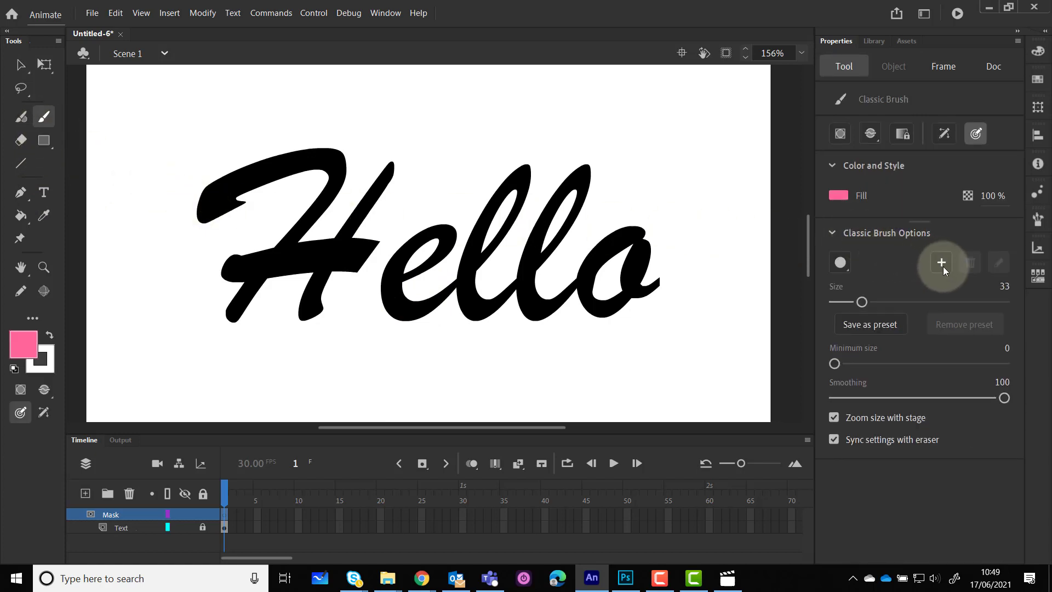
drag(862, 302, 869, 302)
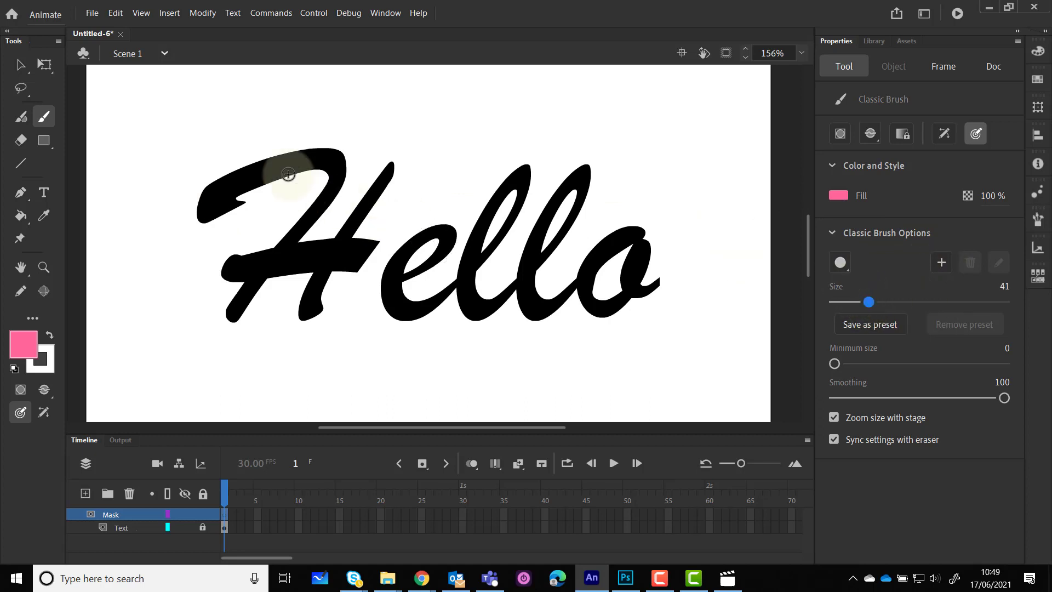
key(bracketright)
key(bracketright)
key(bracketright)
key(bracketright)
key(bracketright)
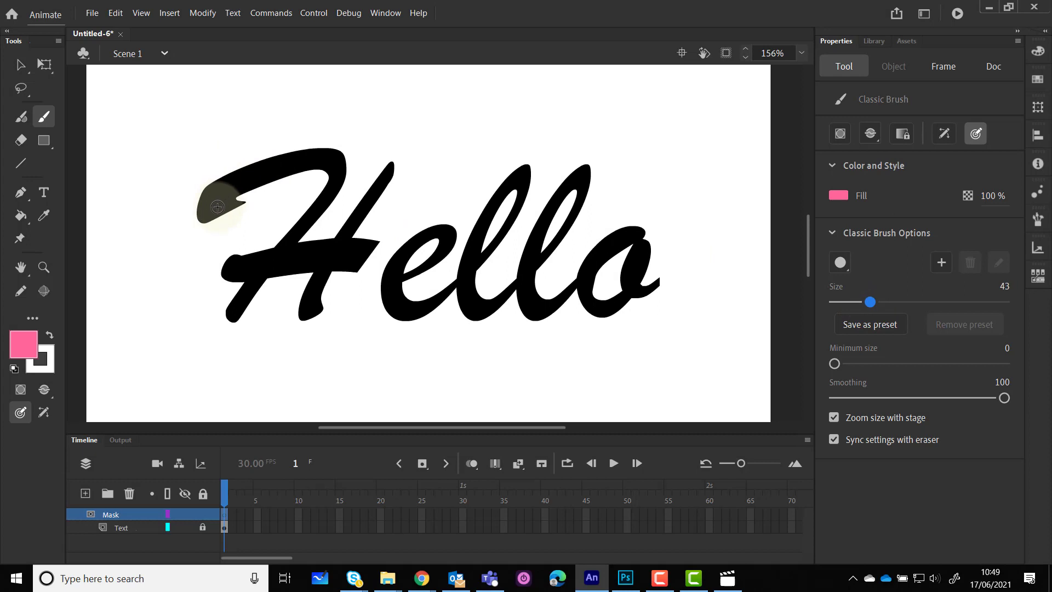
- Turn off the brush's pressure sensitivity and undo the trial stroke painted over the start of the H
drag(200, 214, 229, 208)
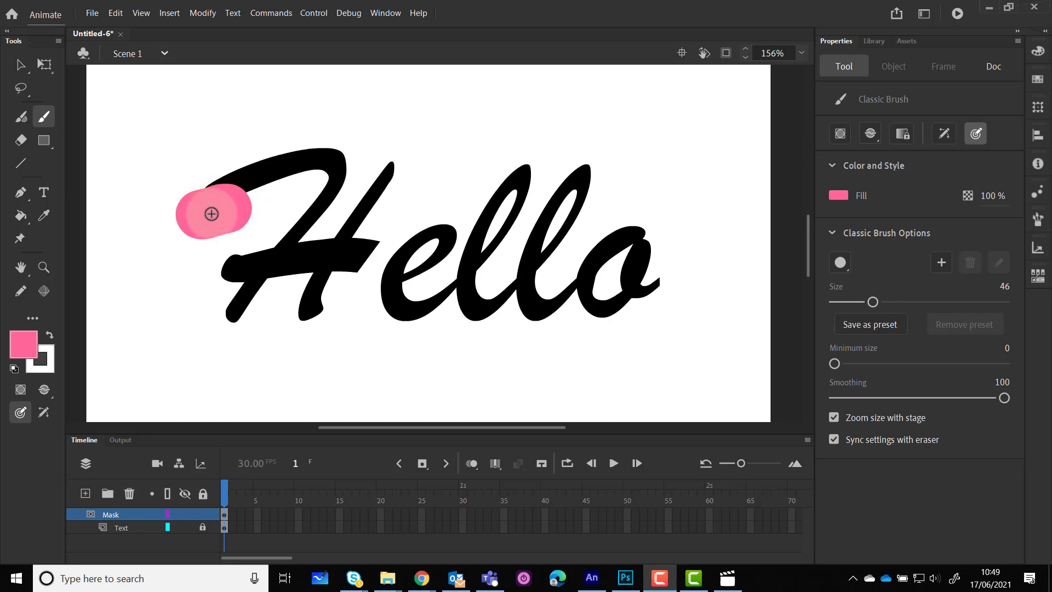
click(975, 136)
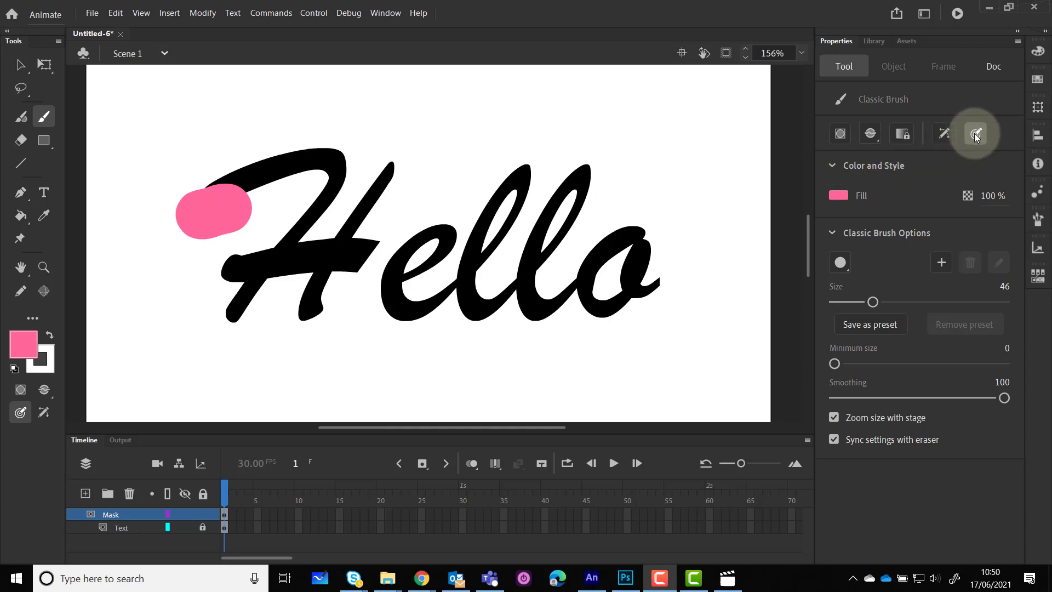
click(976, 135)
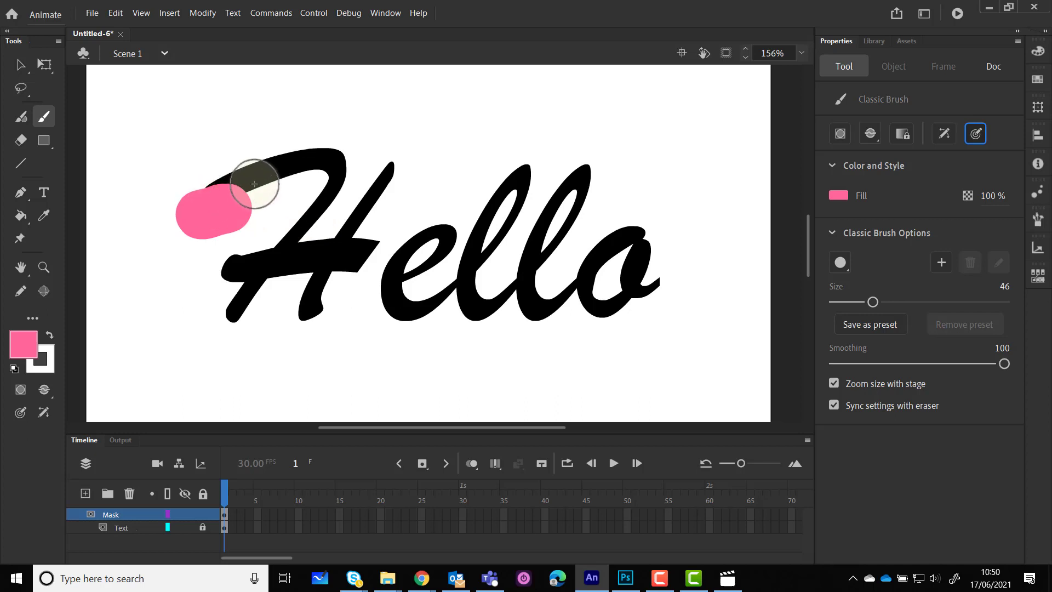
key(ctrl+z)
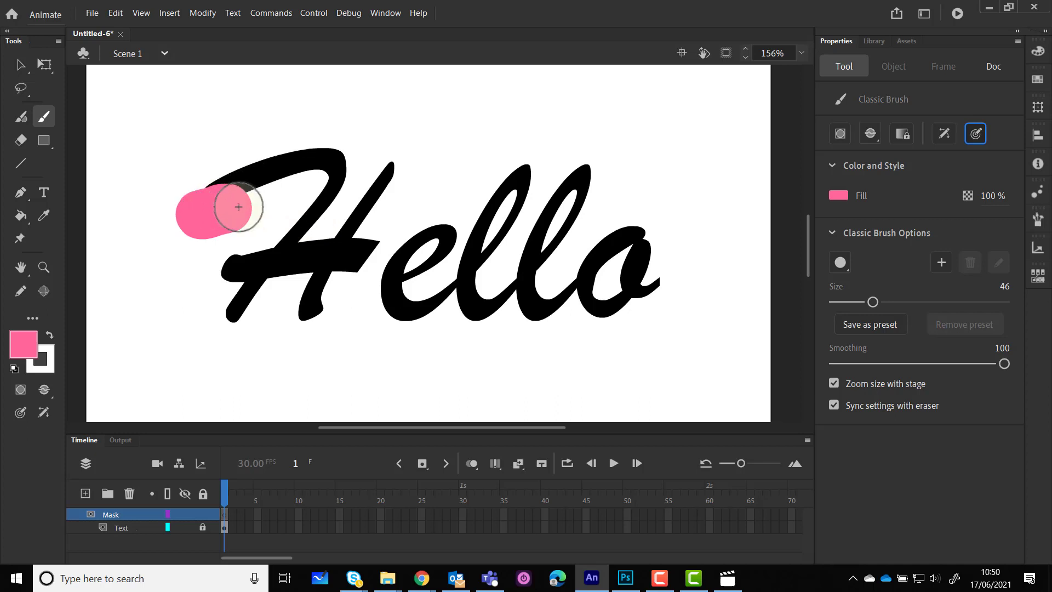
- Undo the repeated trial brush stroke and extend both the Text and Mask layers to frame 60
key(ctrl+z)
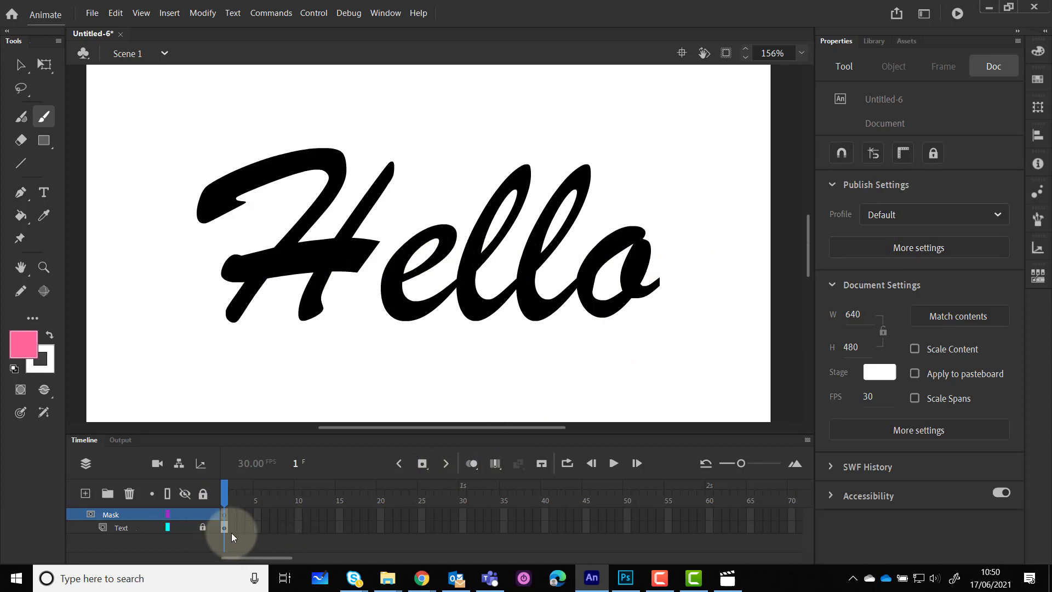
right_click(711, 530)
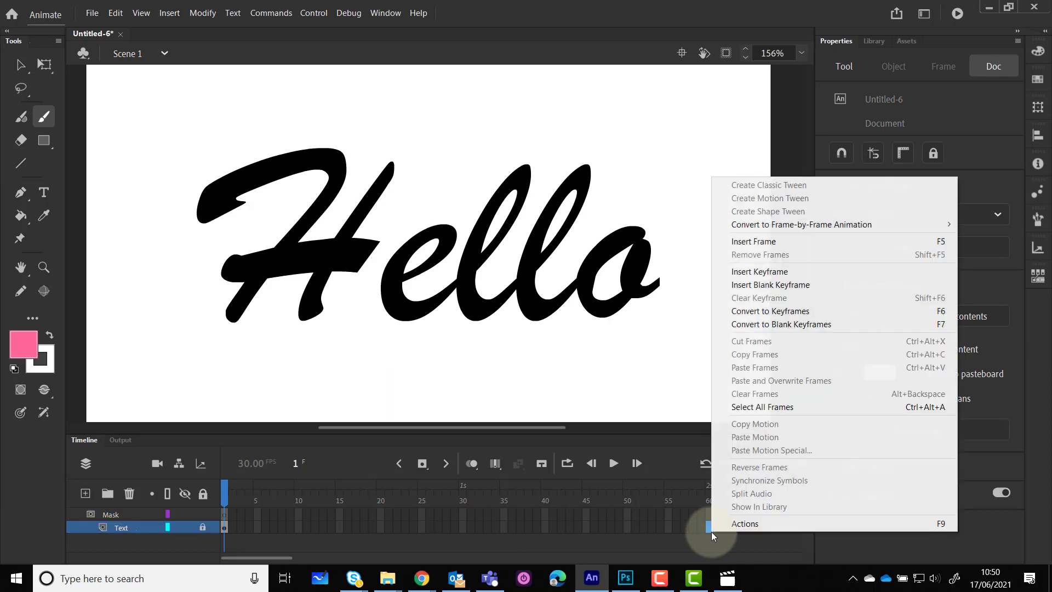
click(770, 241)
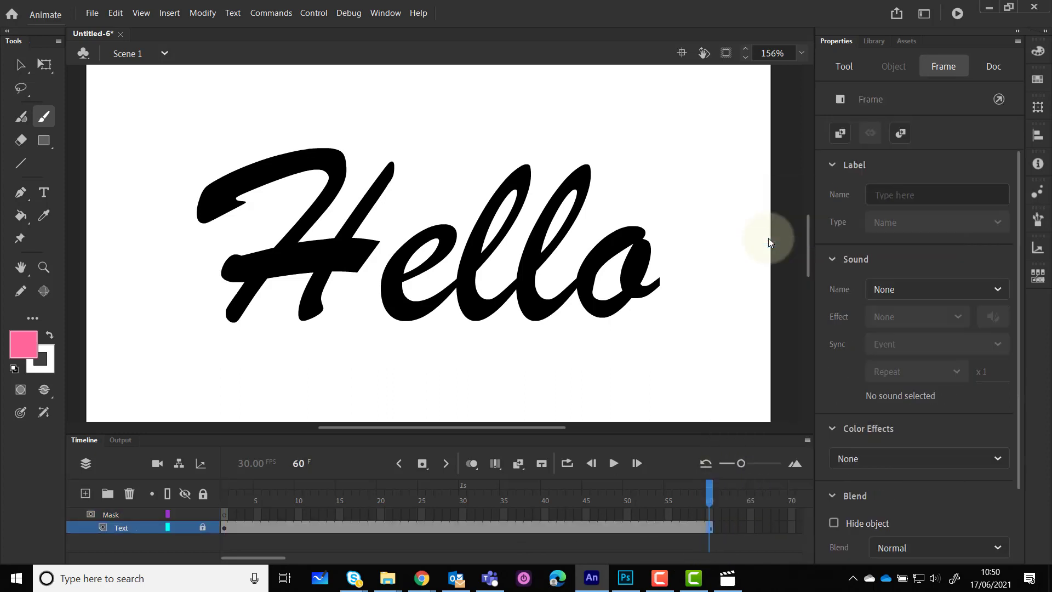
click(224, 516)
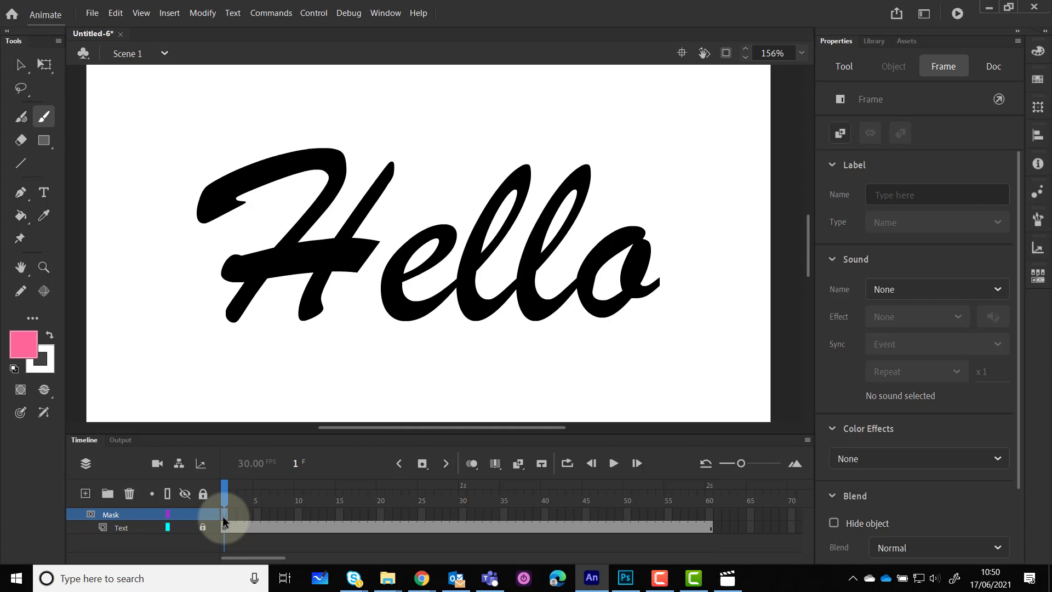
right_click(708, 515)
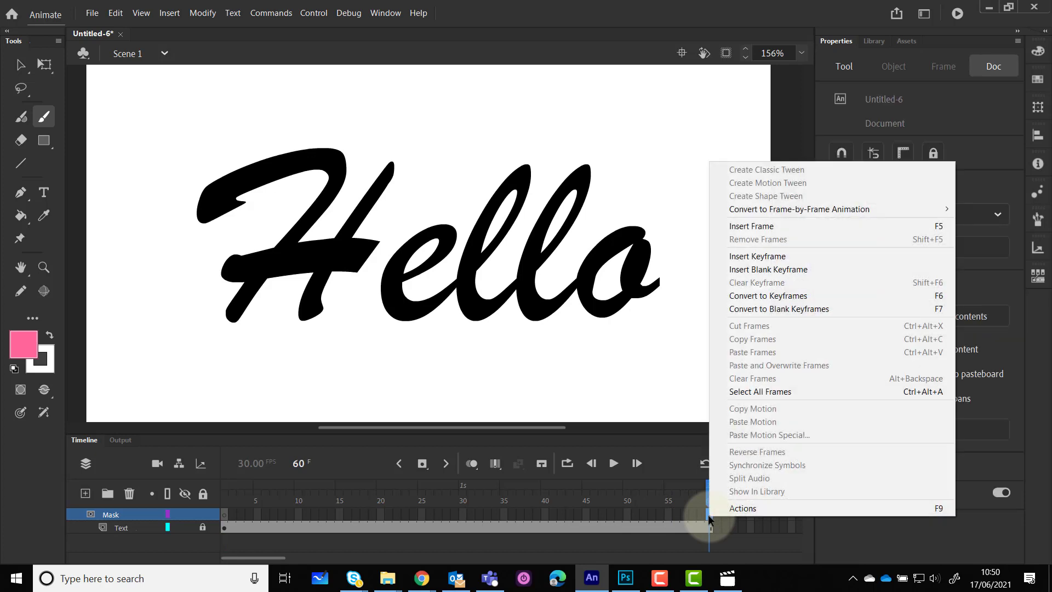
click(763, 226)
- Paint the mask progressively along the H's upper curve in Mask keyframes 1, 2 and 3, using brush size 39 from frame 2
click(224, 515)
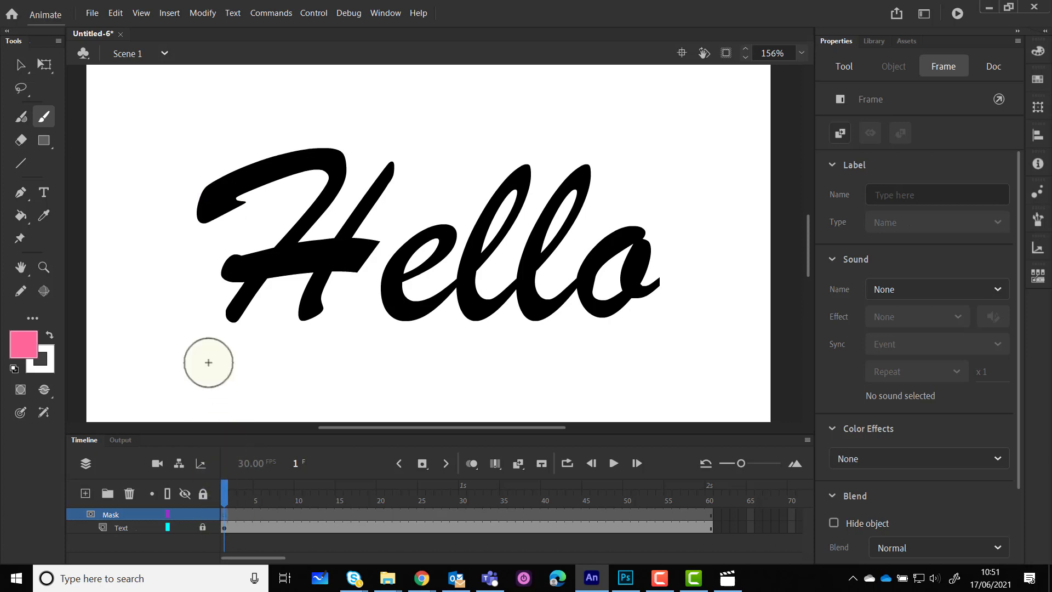
mouse_move(205, 225)
mouse_down()
mouse_move(205, 203)
mouse_move(227, 204)
mouse_move(228, 182)
mouse_up()
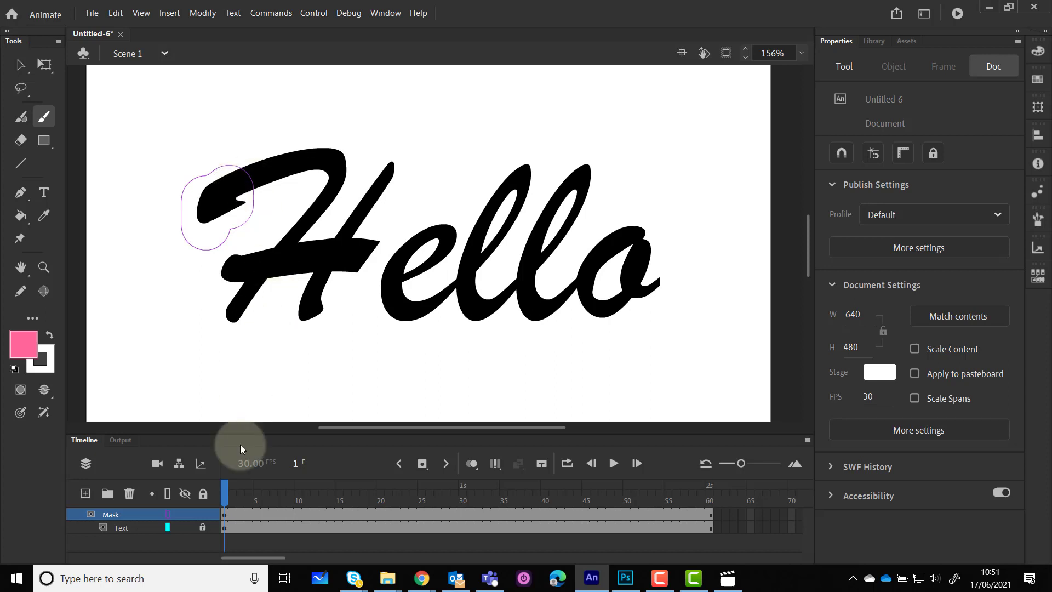
click(230, 517)
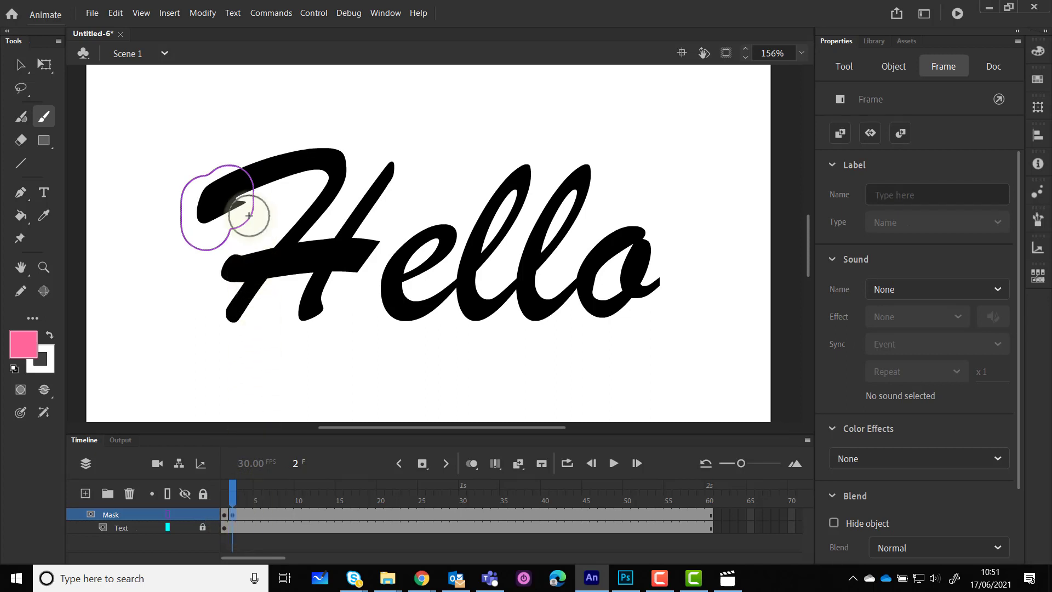
mouse_move(221, 267)
mouse_down()
mouse_move(245, 178)
mouse_move(289, 163)
mouse_up()
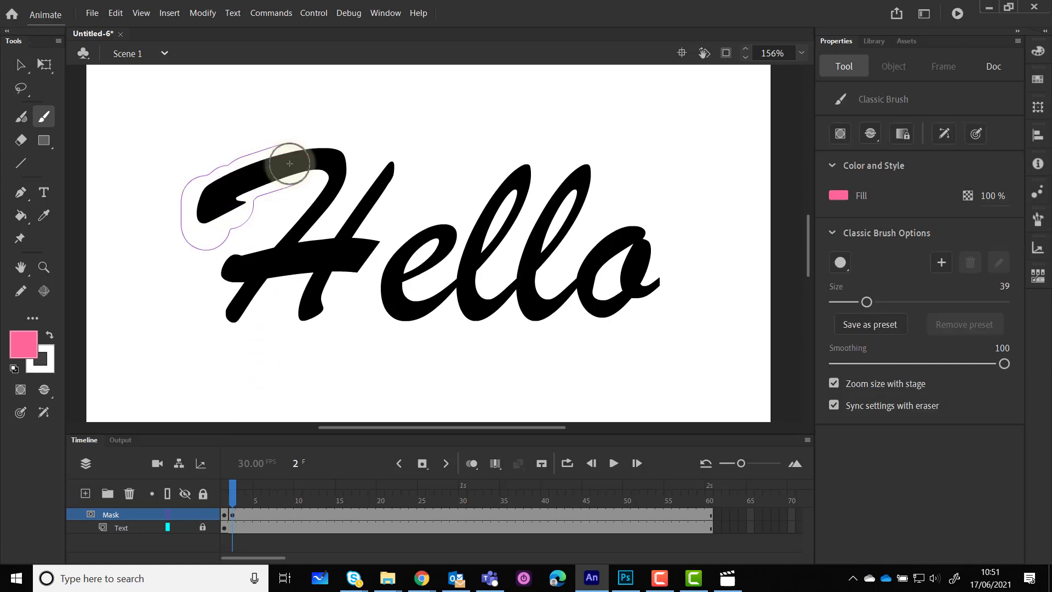
click(240, 516)
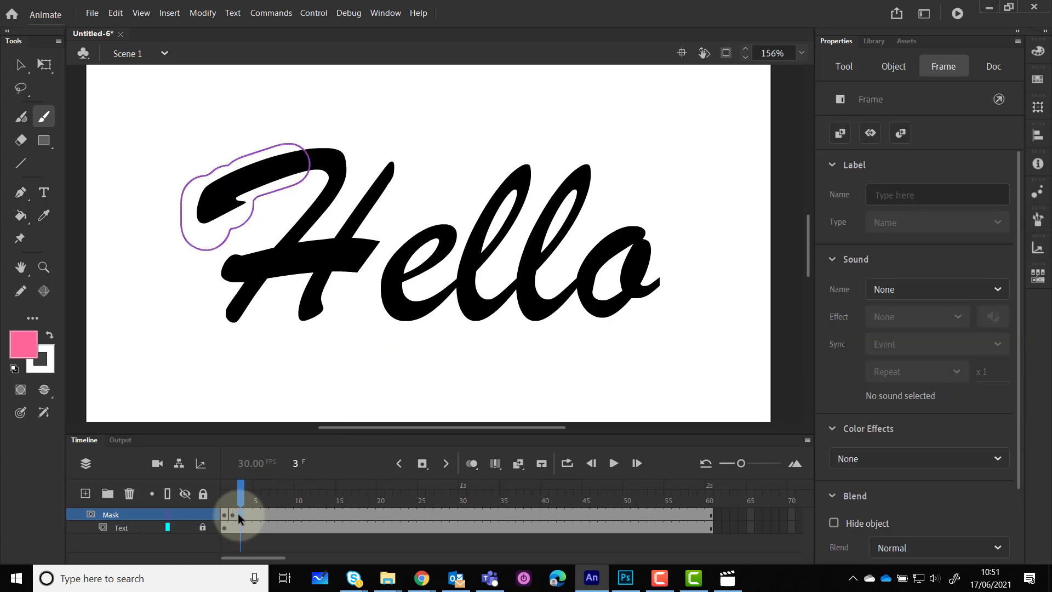
mouse_move(320, 169)
mouse_down()
mouse_move(327, 159)
mouse_move(321, 193)
mouse_up()
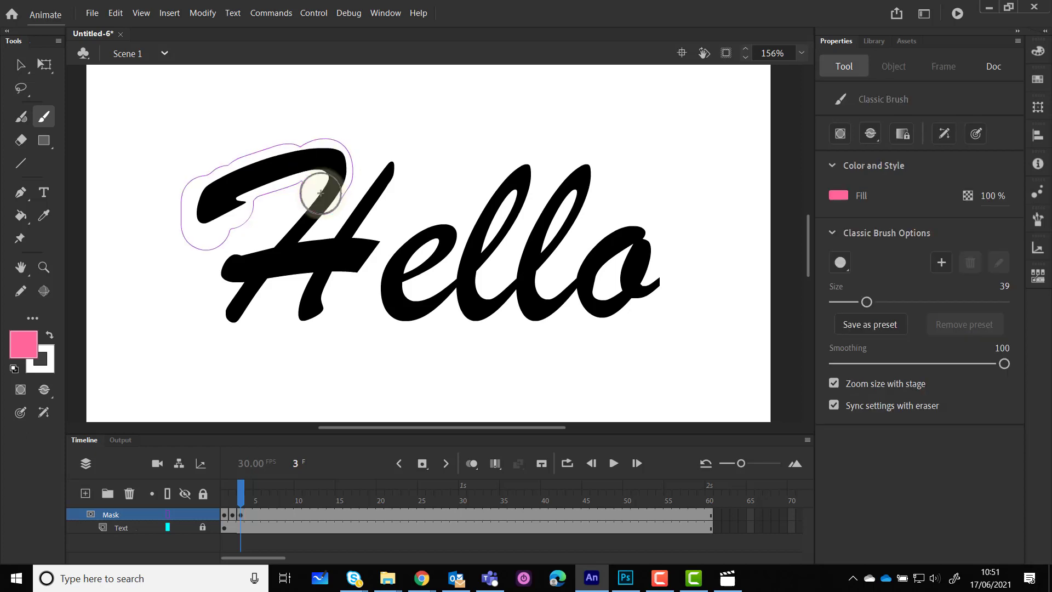
- Add a Mask keyframe at frame 4 and paint over the H's first stem down to the crossbar
scroll(329, 200, up, 5)
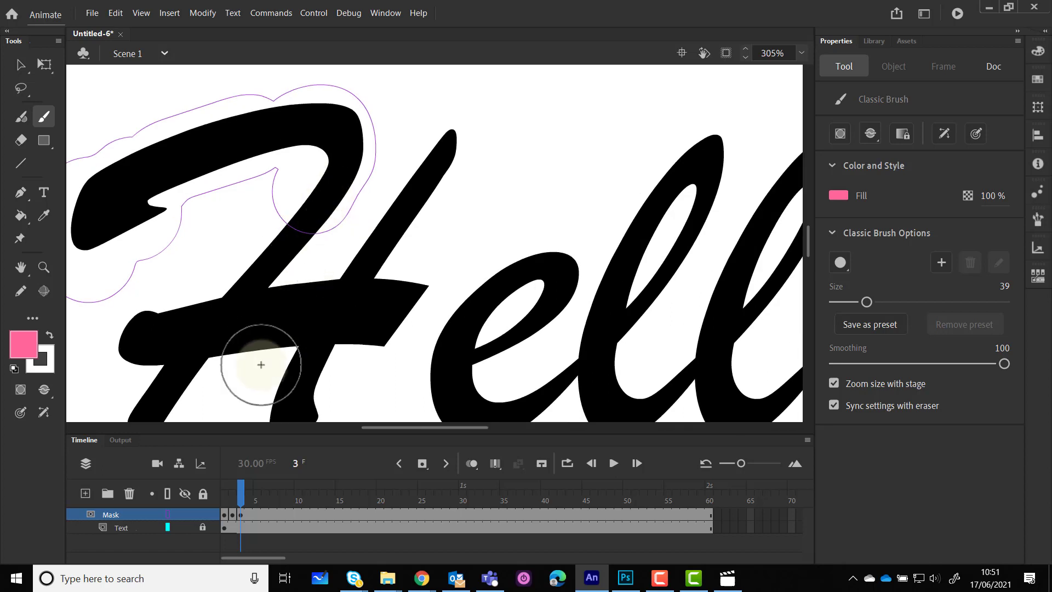
click(251, 515)
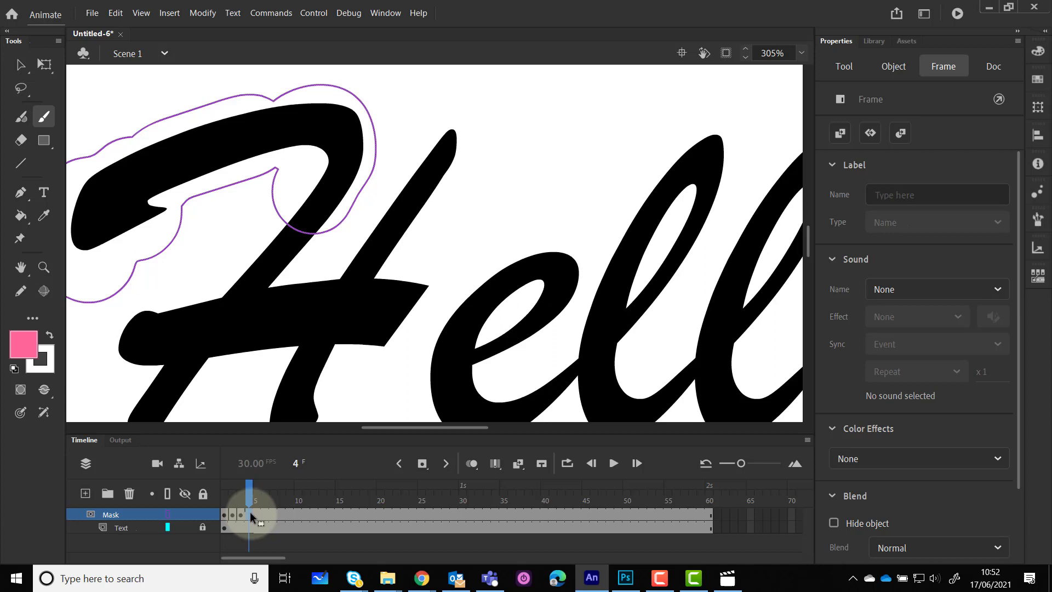
key(F6)
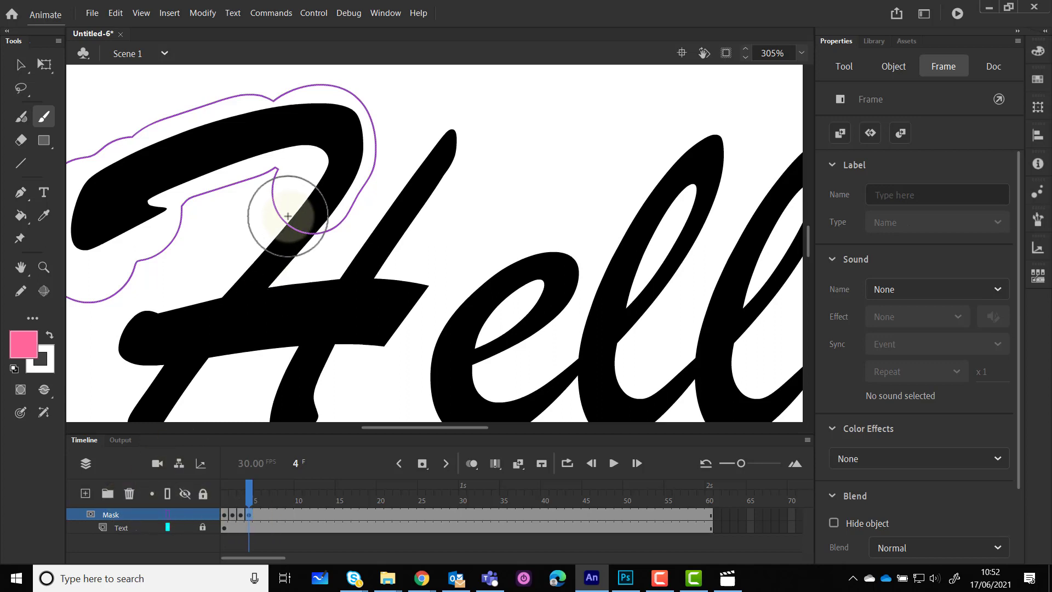
drag(291, 219, 261, 242)
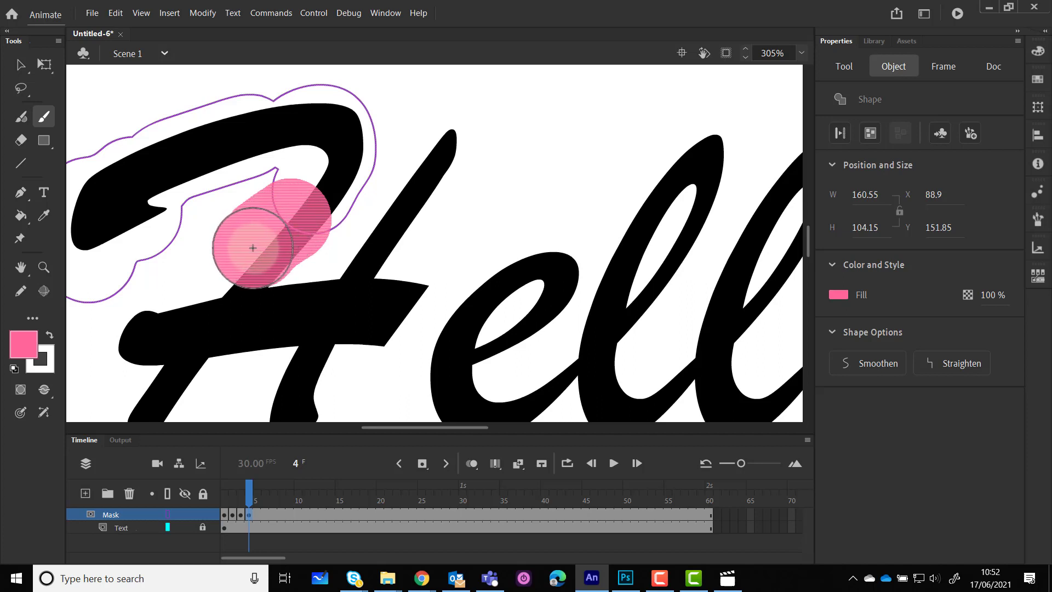
drag(242, 250, 209, 254)
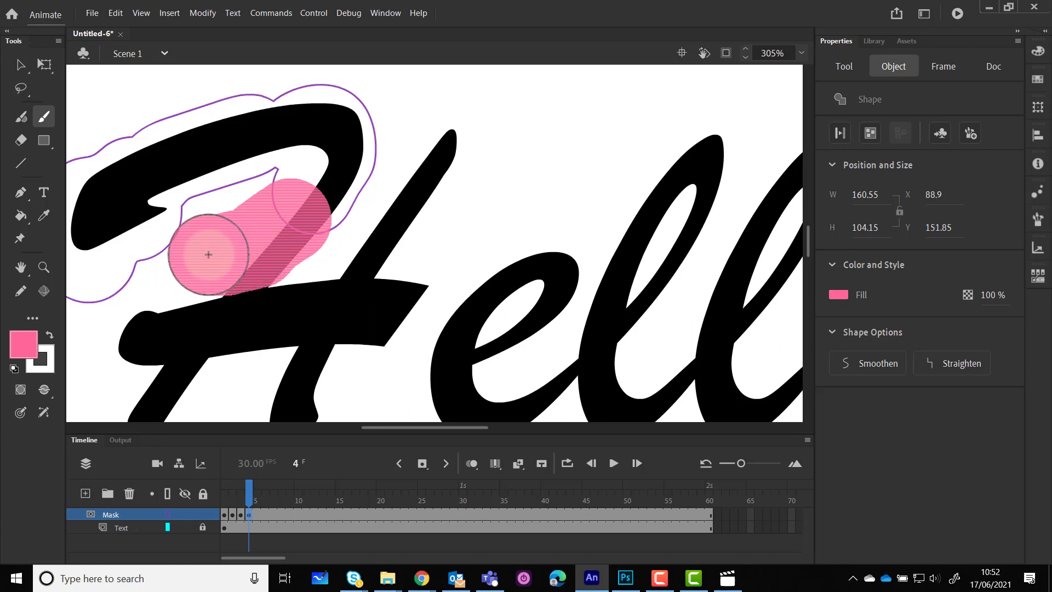
key(ctrl+z)
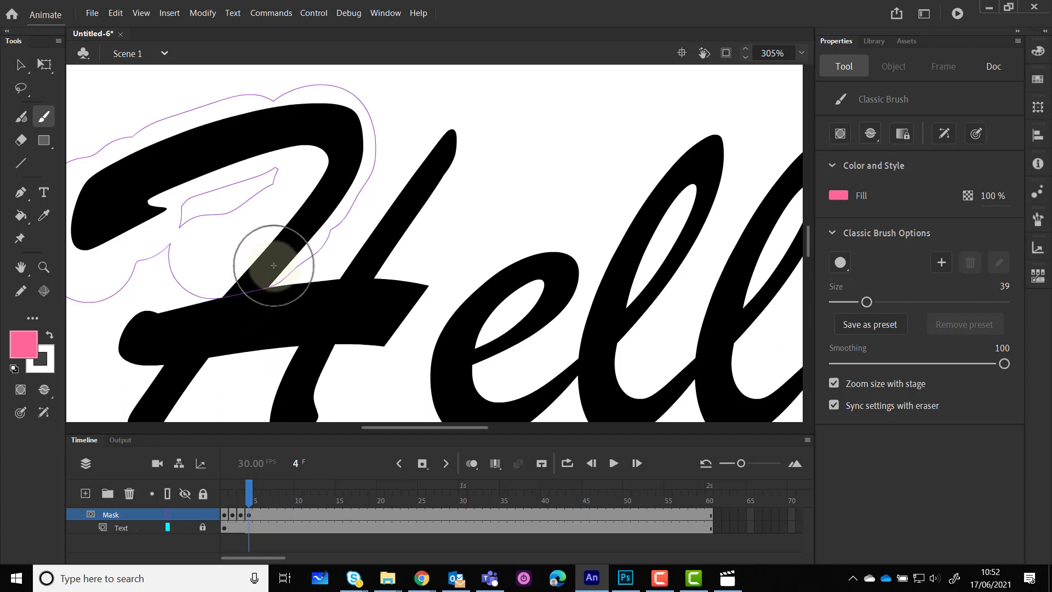
- Reduce the brush size to 14 and paint the H's first stem across the crossbar in a Mask keyframe at frame 5
key(bracketleft)
key(bracketleft)
key(bracketleft)
key(bracketleft)
key(bracketleft)
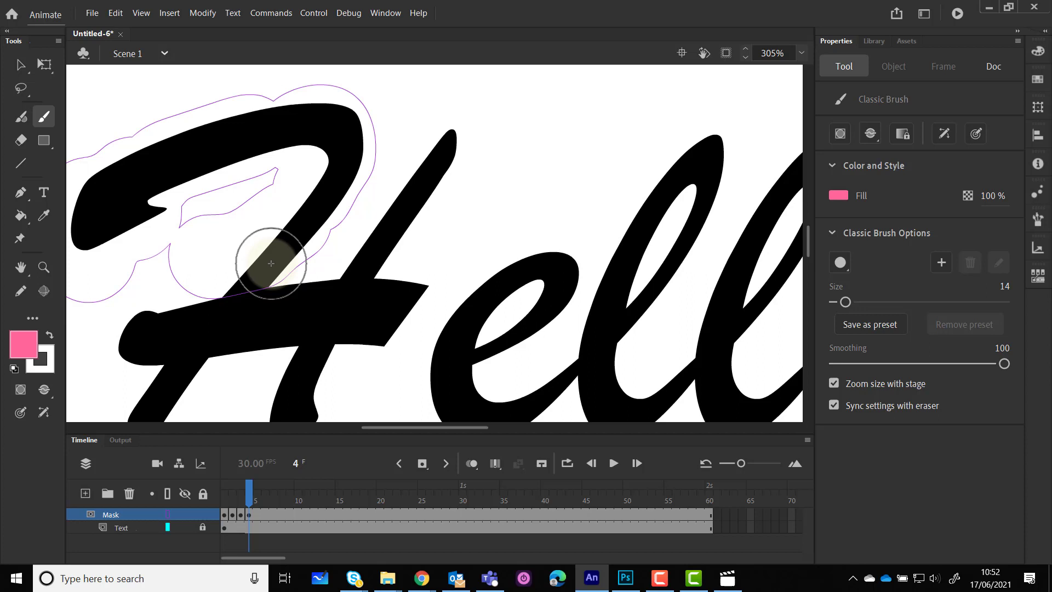
click(257, 514)
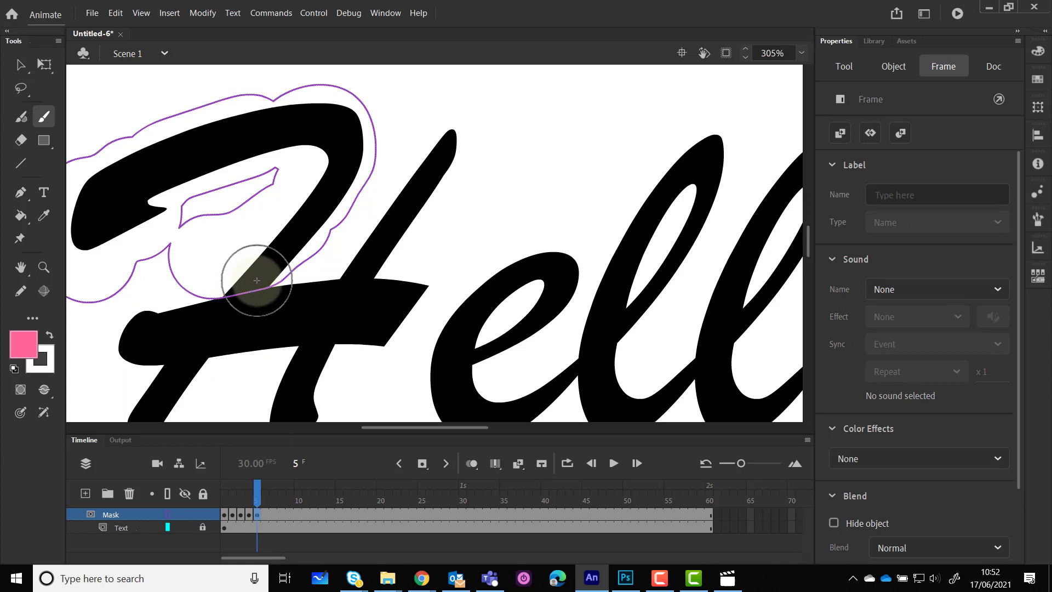
mouse_move(257, 280)
mouse_down()
mouse_move(245, 294)
mouse_move(237, 287)
mouse_move(211, 328)
mouse_up()
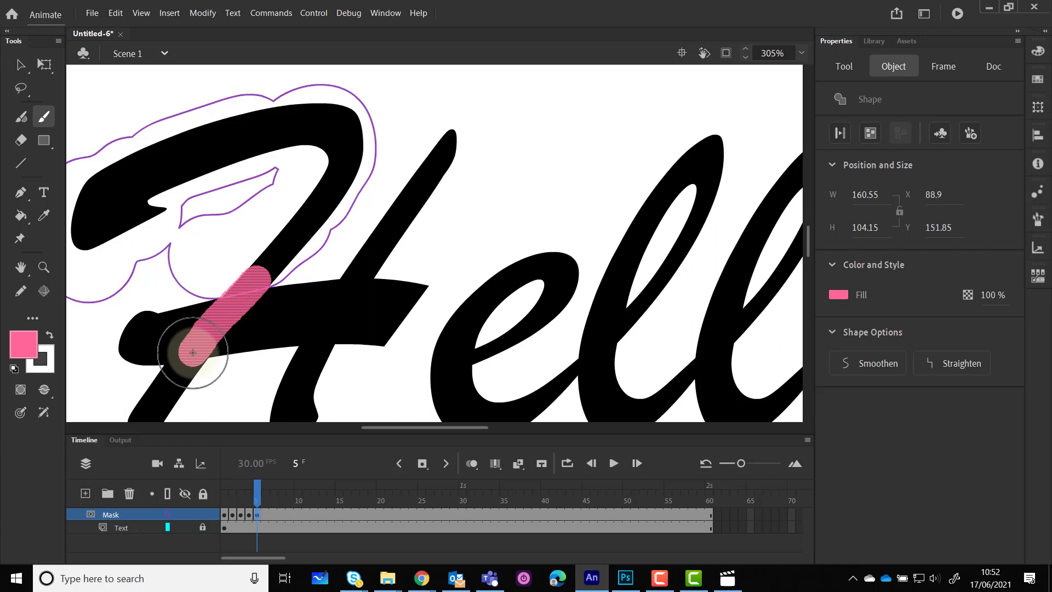
drag(184, 363, 179, 368)
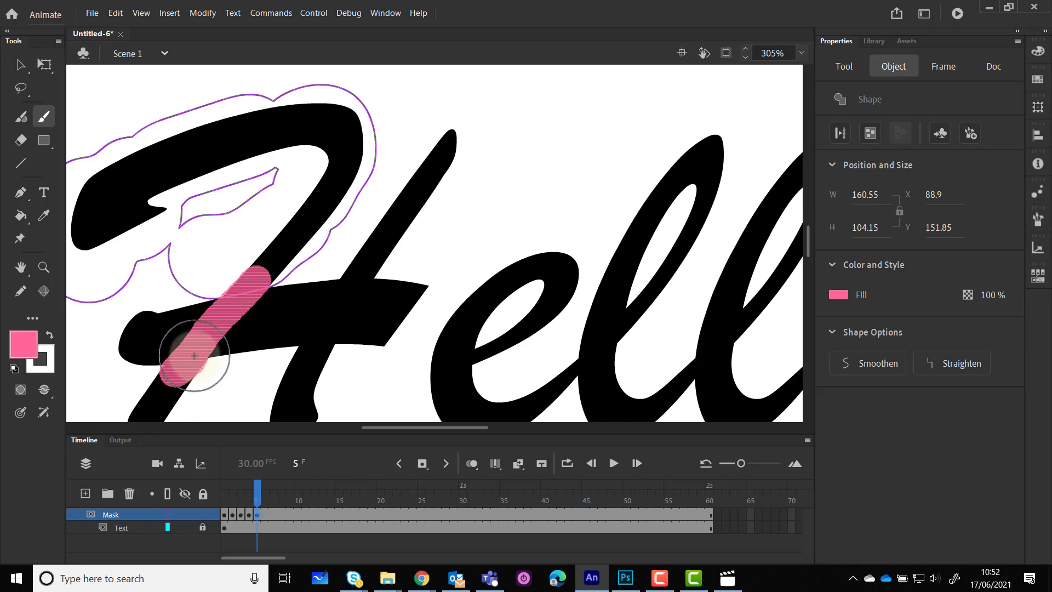
drag(183, 372, 183, 371)
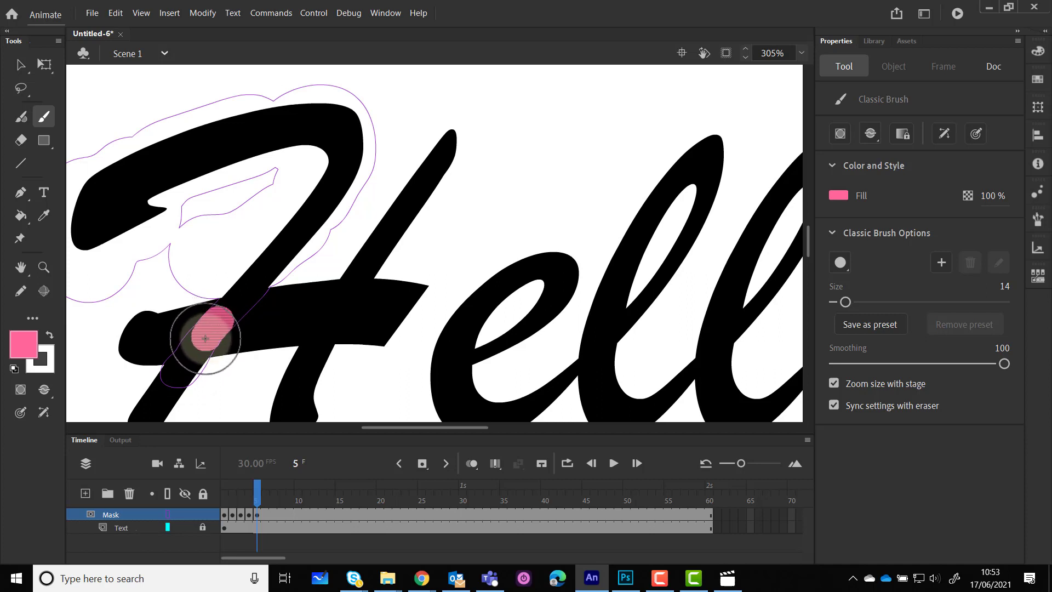
- Add a Mask keyframe at frame 6 and paint over the lower end of the H's first stem
scroll(200, 362, down, 3)
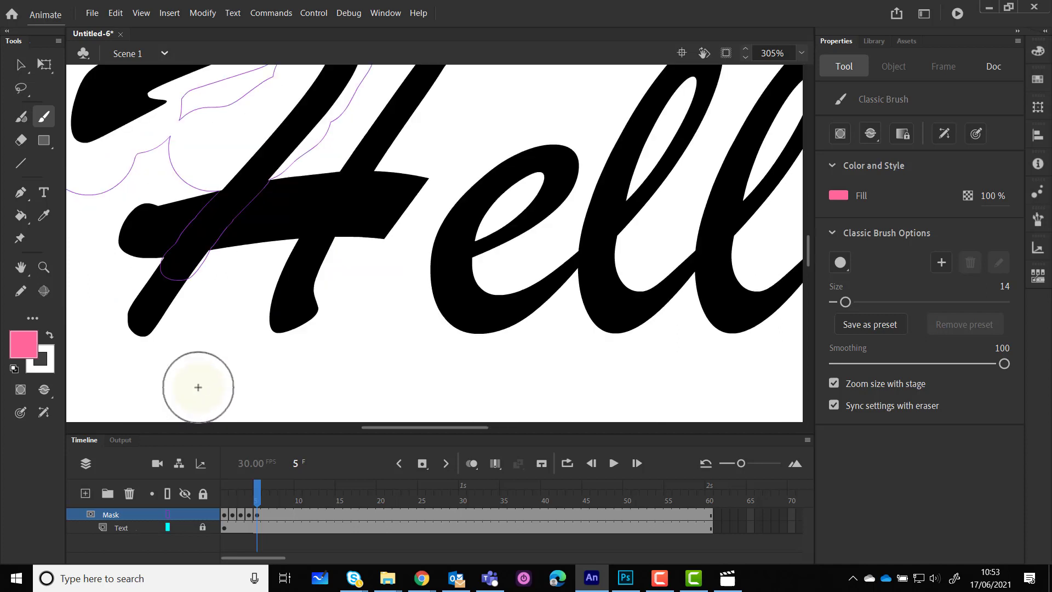
click(266, 514)
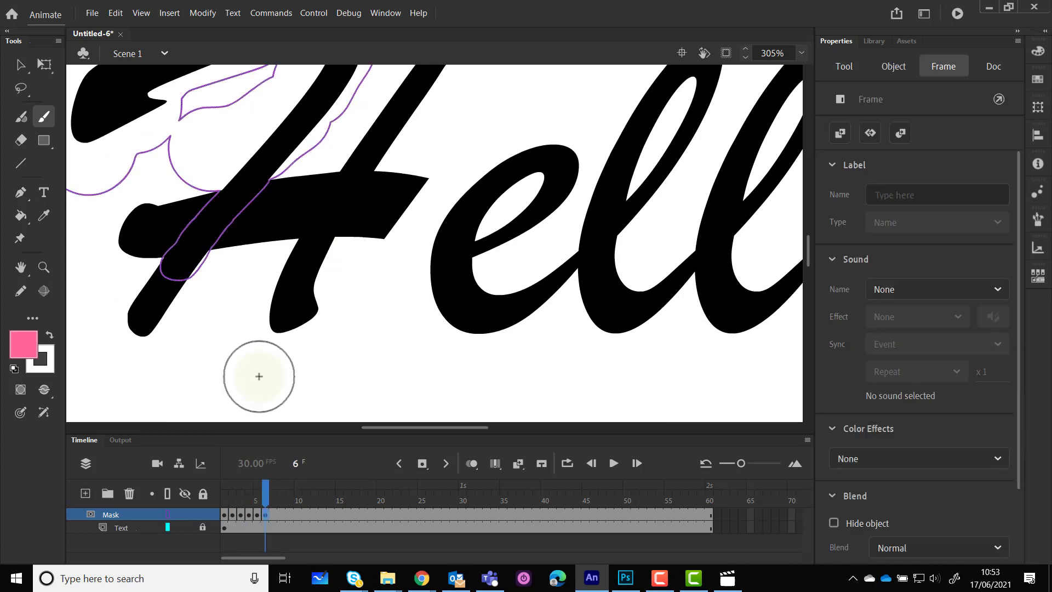
mouse_move(165, 266)
mouse_down()
mouse_move(134, 315)
mouse_move(181, 309)
mouse_move(146, 324)
mouse_move(168, 294)
mouse_move(146, 312)
mouse_up()
- Paint the H's second stem from its tip down to the crossbar in two stages, in Mask keyframes at frames 7 and 8
scroll(181, 377, up, 5)
scroll(179, 379, down, 3)
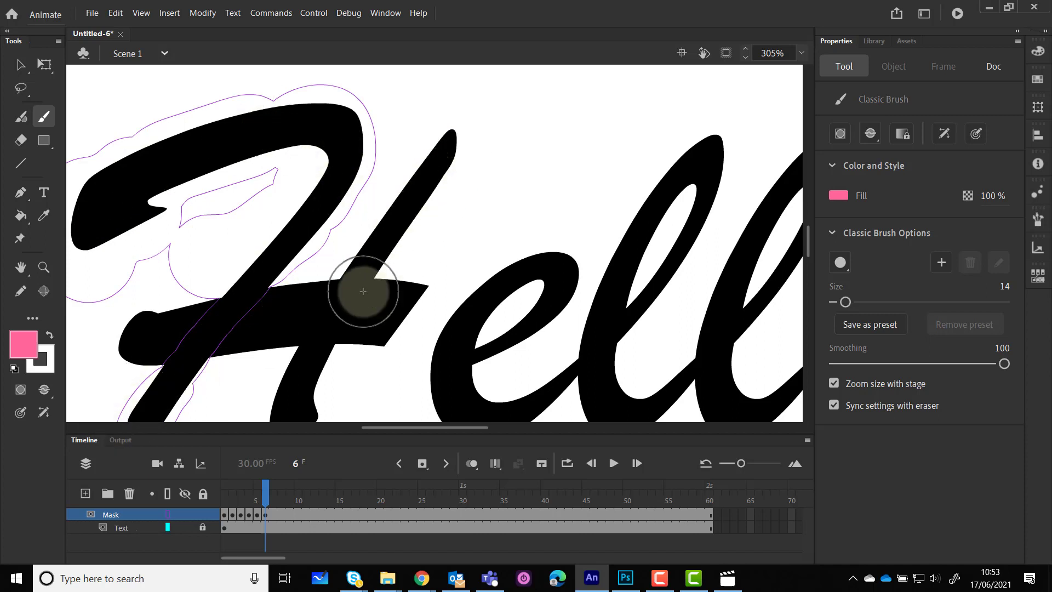
click(273, 513)
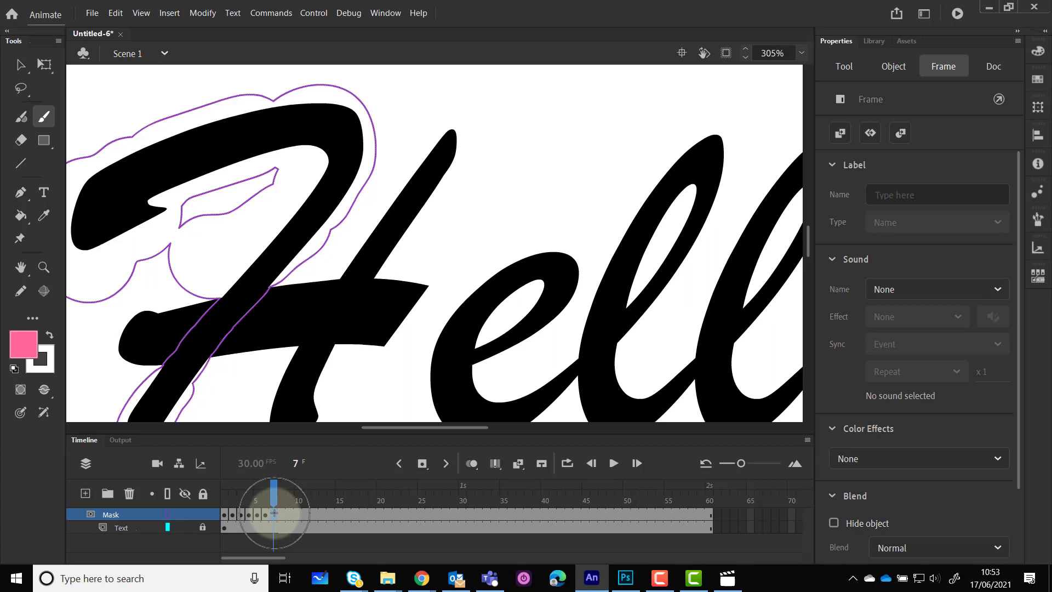
mouse_move(453, 136)
mouse_down()
mouse_move(411, 182)
mouse_move(446, 160)
mouse_move(416, 180)
mouse_move(405, 204)
mouse_move(419, 199)
mouse_up()
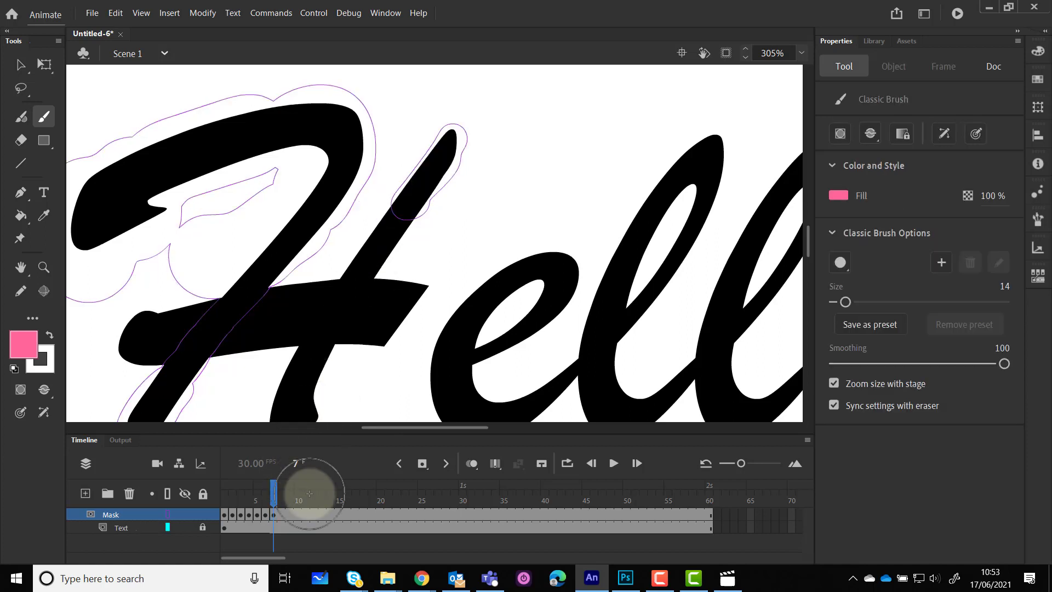
click(282, 514)
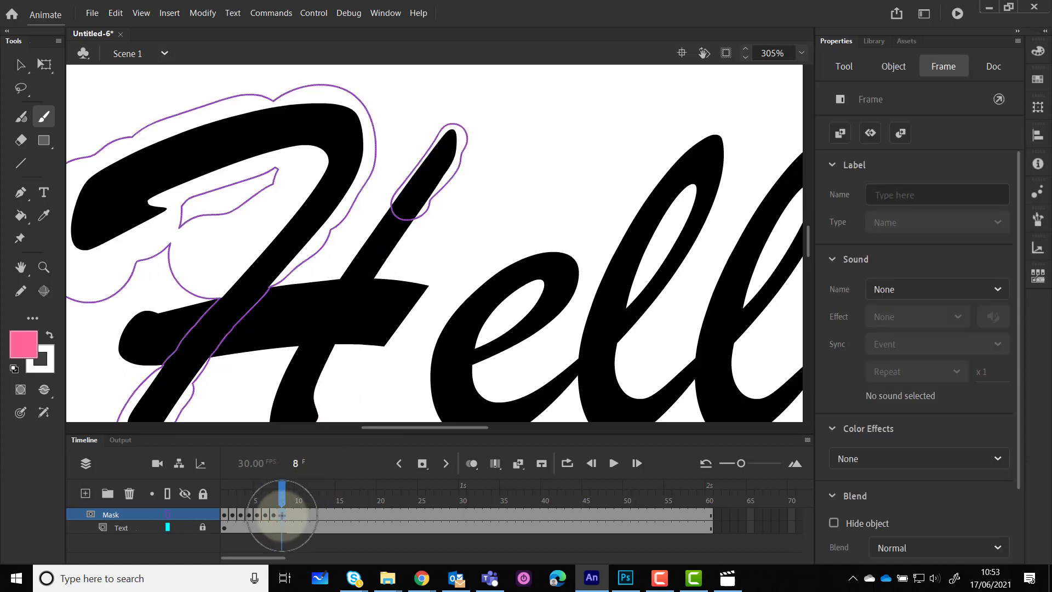
mouse_move(419, 200)
mouse_down()
mouse_move(369, 252)
mouse_move(379, 244)
mouse_move(346, 253)
mouse_move(378, 264)
mouse_move(338, 265)
mouse_move(356, 263)
mouse_up()
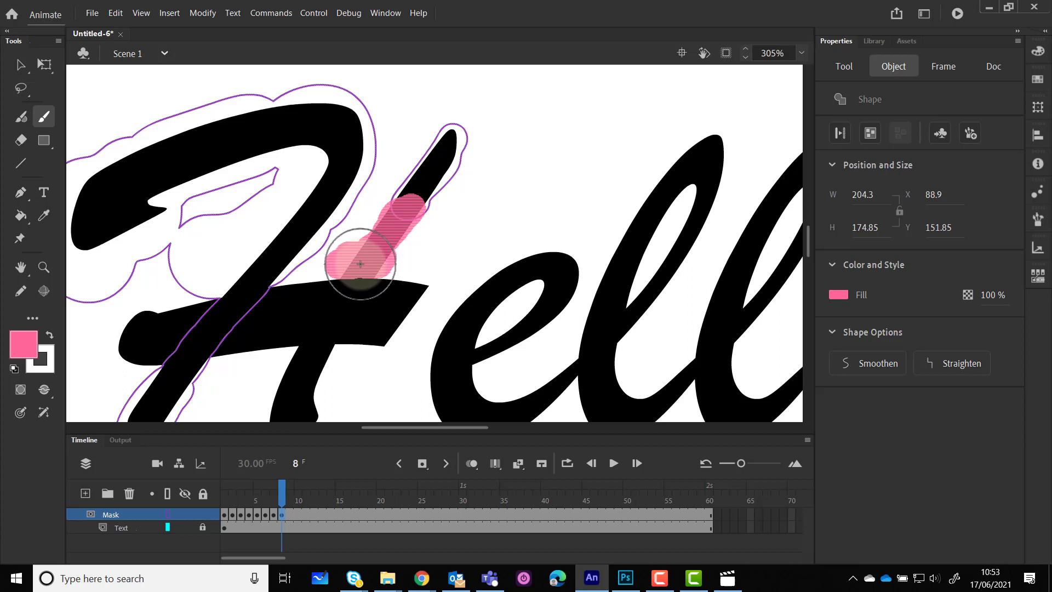
drag(362, 264, 362, 264)
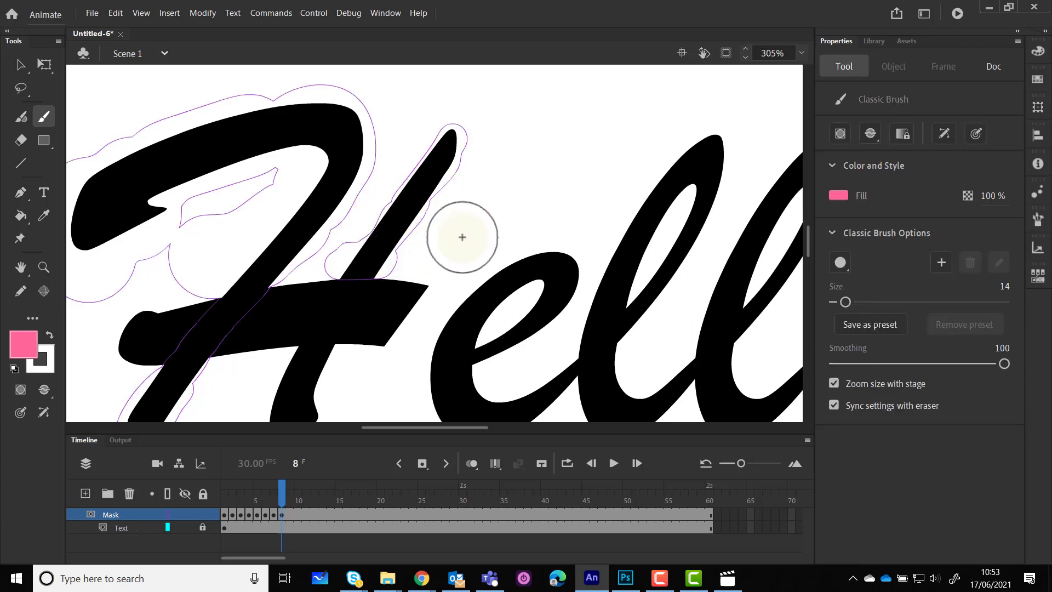
- Paint the H's second stem through the crossbar at Mask frame 9 and down to its foot at frame 10
scroll(439, 257, down, 2)
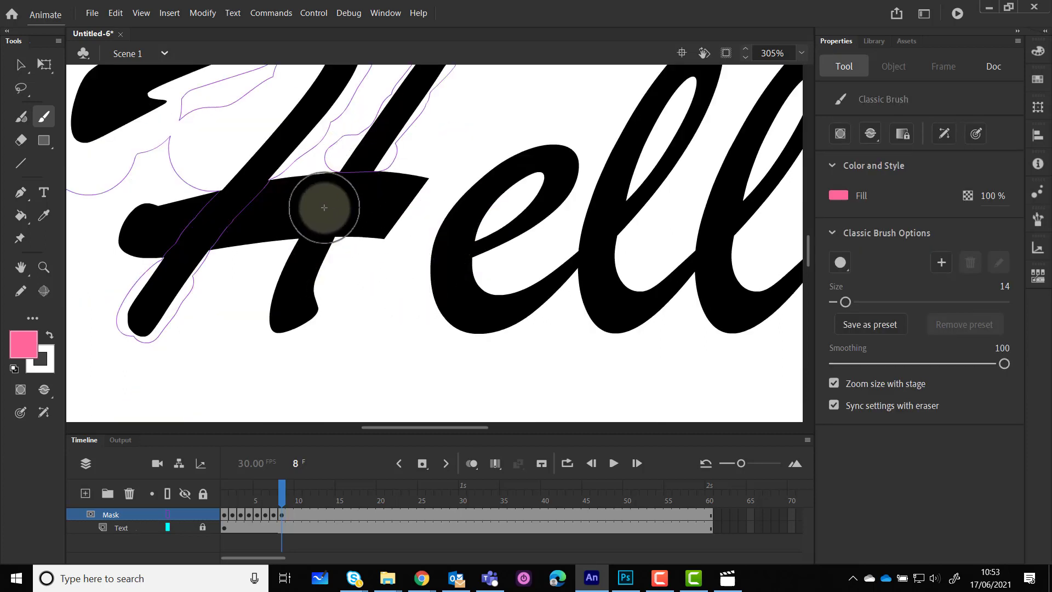
click(285, 515)
click(291, 514)
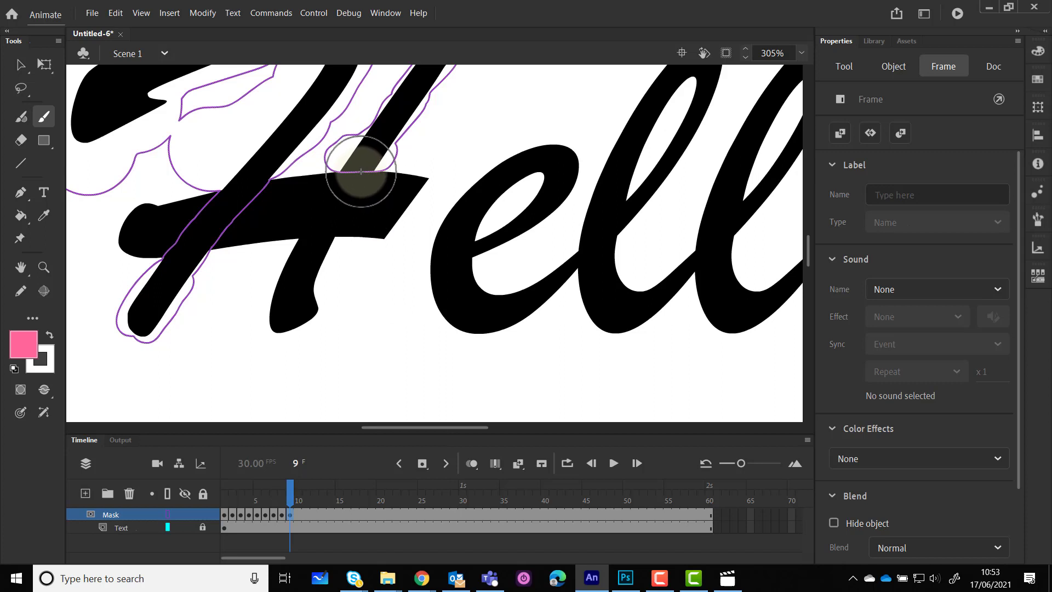
drag(356, 171, 317, 239)
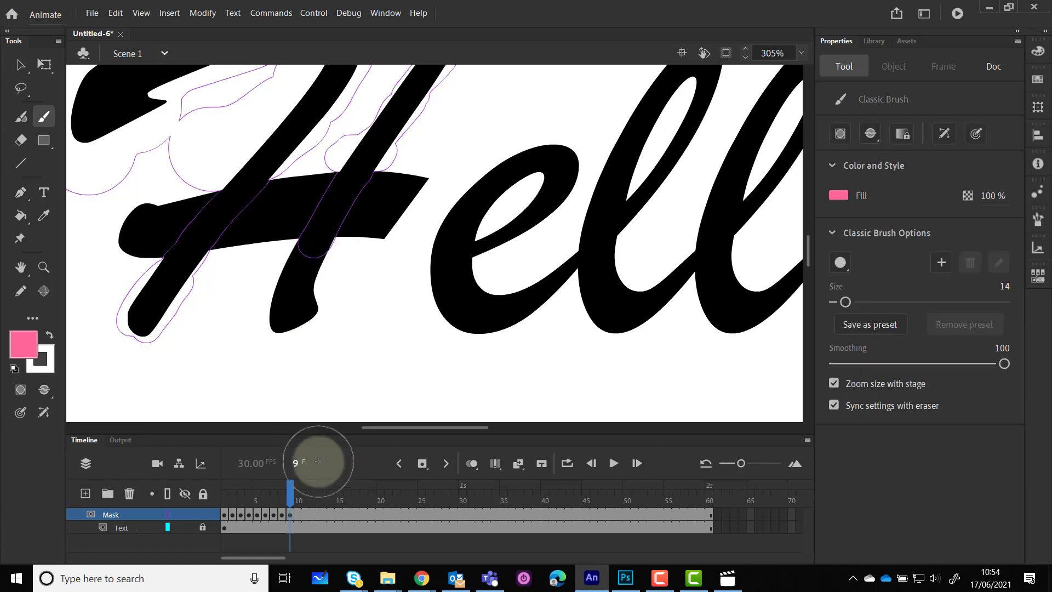
click(299, 500)
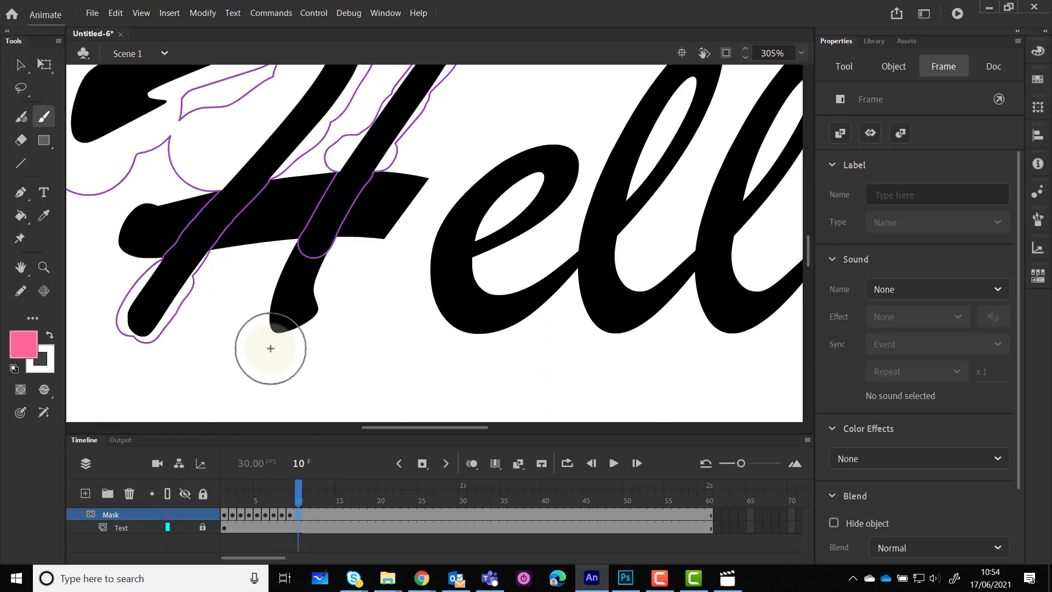
click(300, 255)
mouse_move(300, 255)
mouse_down()
mouse_move(266, 309)
mouse_move(280, 317)
mouse_move(314, 260)
mouse_move(301, 322)
mouse_move(314, 309)
mouse_move(286, 313)
mouse_up()
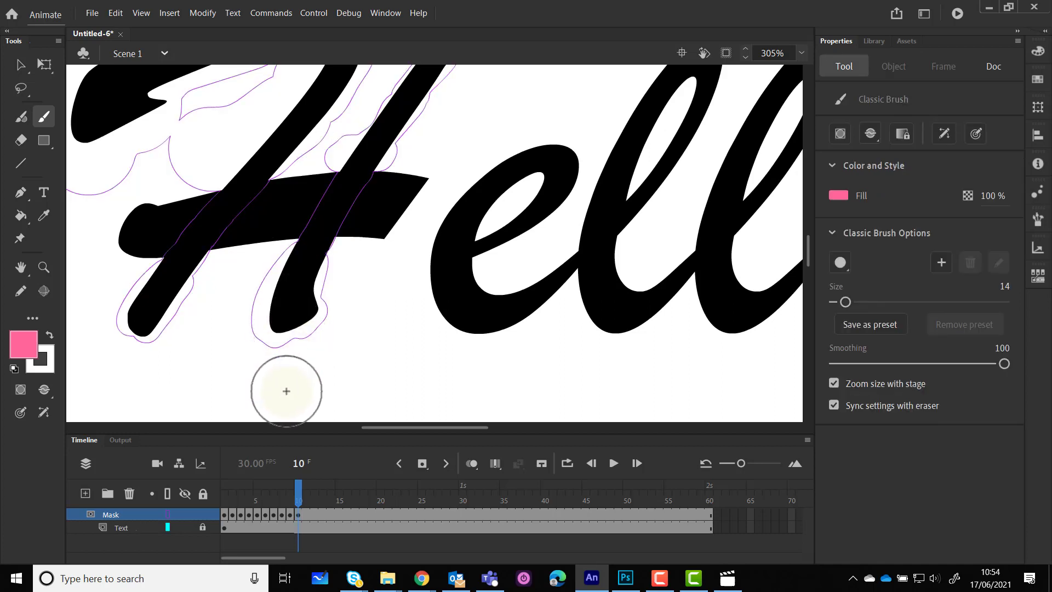
- Add a Mask keyframe at frame 11 and paint over the H's crossbar from its rounded start to the first stem
scroll(294, 391, down, 1)
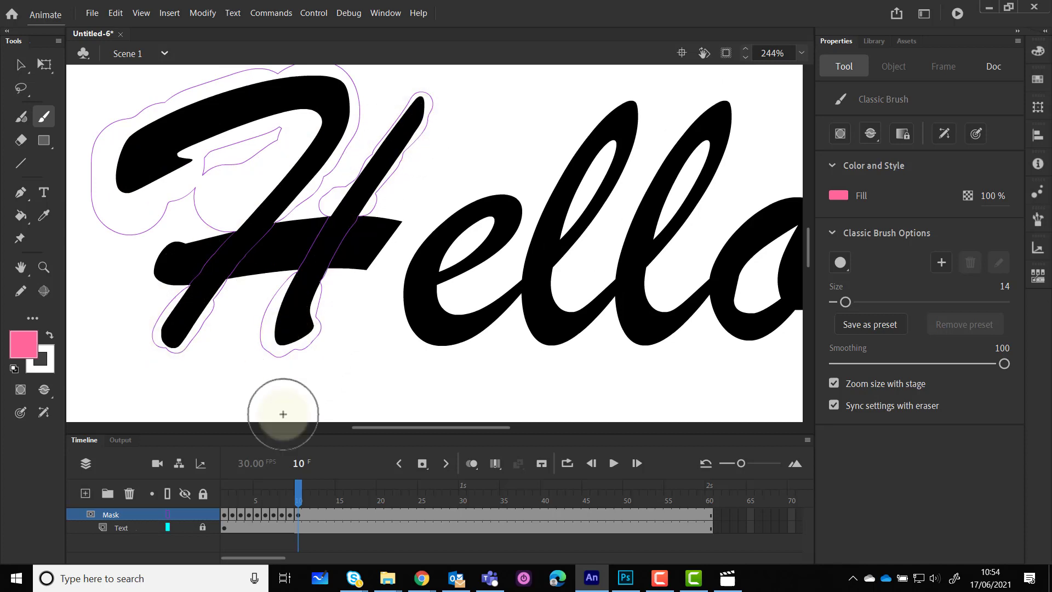
click(246, 498)
drag(245, 499, 297, 507)
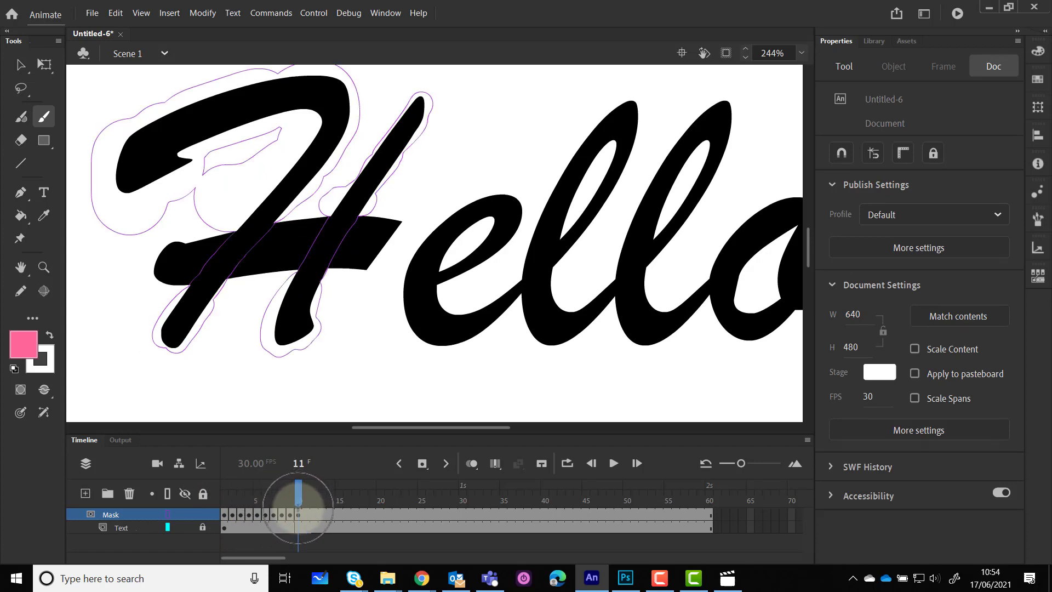
click(306, 517)
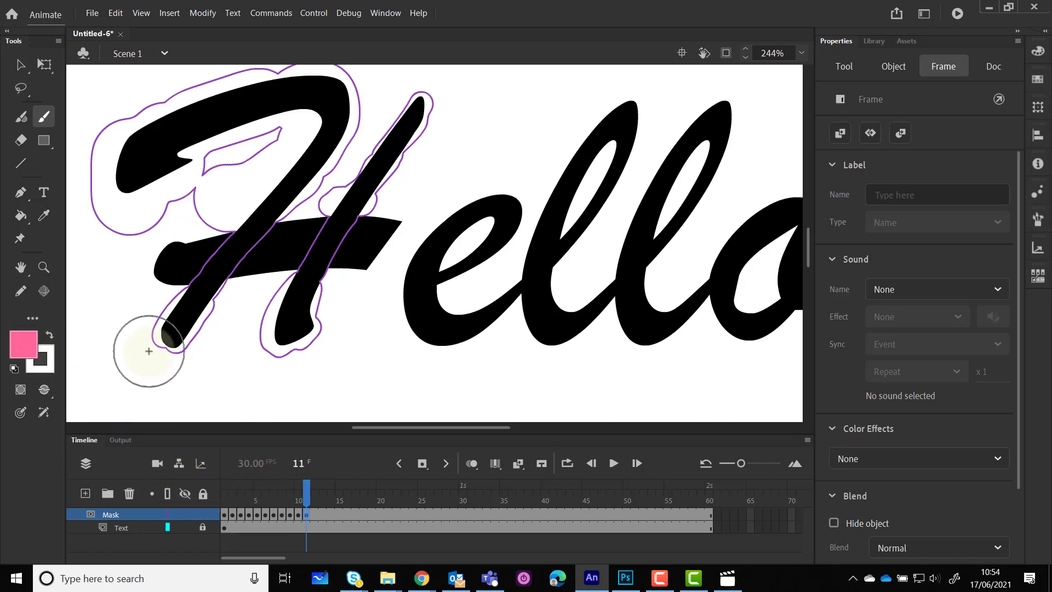
mouse_move(150, 274)
mouse_down()
mouse_move(181, 250)
mouse_move(168, 274)
mouse_move(204, 238)
mouse_move(175, 278)
mouse_move(213, 242)
mouse_move(176, 283)
mouse_move(244, 233)
mouse_move(206, 275)
mouse_move(252, 233)
mouse_move(221, 272)
mouse_up()
drag(258, 232, 269, 229)
- Paint the H's crossbar between the two stems at Mask frame 12 and out to its pointed end at frame 13
click(316, 515)
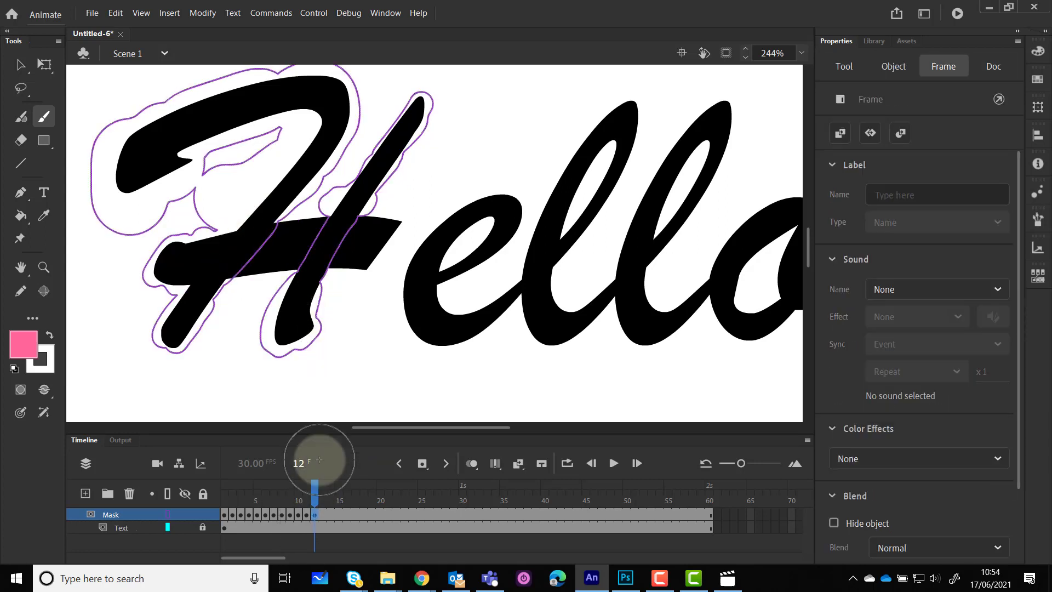
mouse_move(277, 211)
mouse_down()
mouse_move(238, 266)
mouse_move(248, 268)
mouse_move(275, 227)
mouse_move(253, 273)
mouse_move(287, 228)
mouse_move(274, 270)
mouse_move(318, 200)
mouse_move(284, 269)
mouse_move(325, 213)
mouse_up()
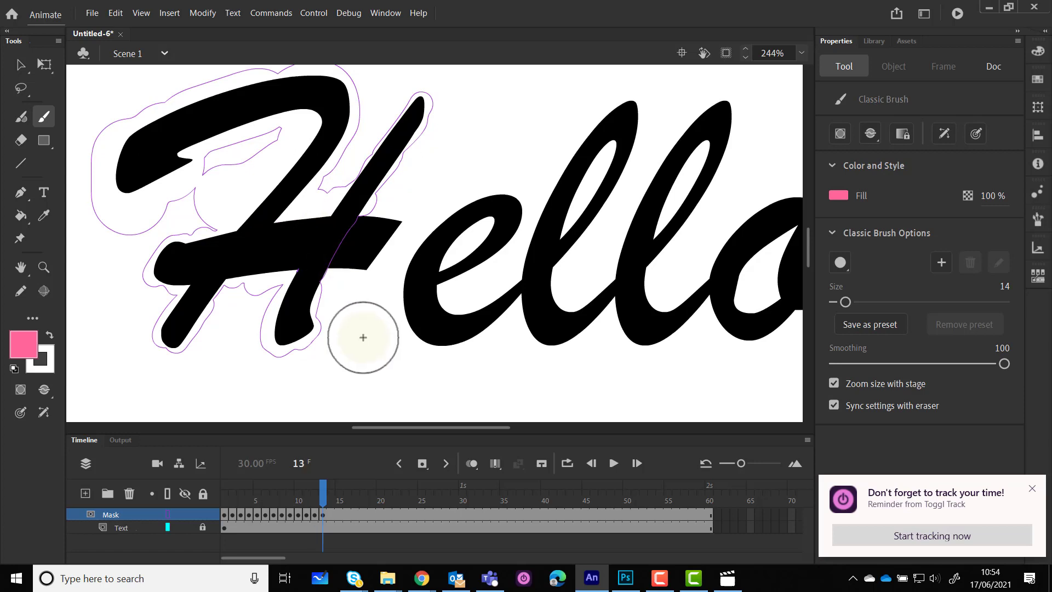
mouse_move(374, 205)
mouse_down()
mouse_move(313, 272)
mouse_move(376, 211)
mouse_move(324, 276)
mouse_move(383, 217)
mouse_move(352, 272)
mouse_move(396, 214)
mouse_move(356, 269)
mouse_move(387, 226)
mouse_up()
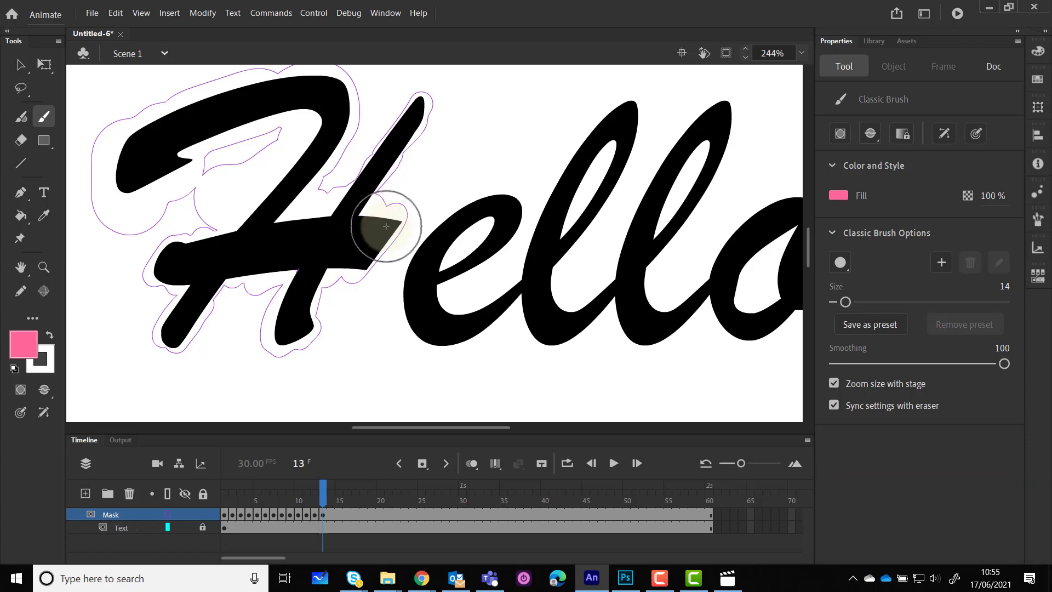
- Show the Mask layer as solid fill, lock it, and scrub through the frames up to 14 to preview the H's reveal
click(168, 514)
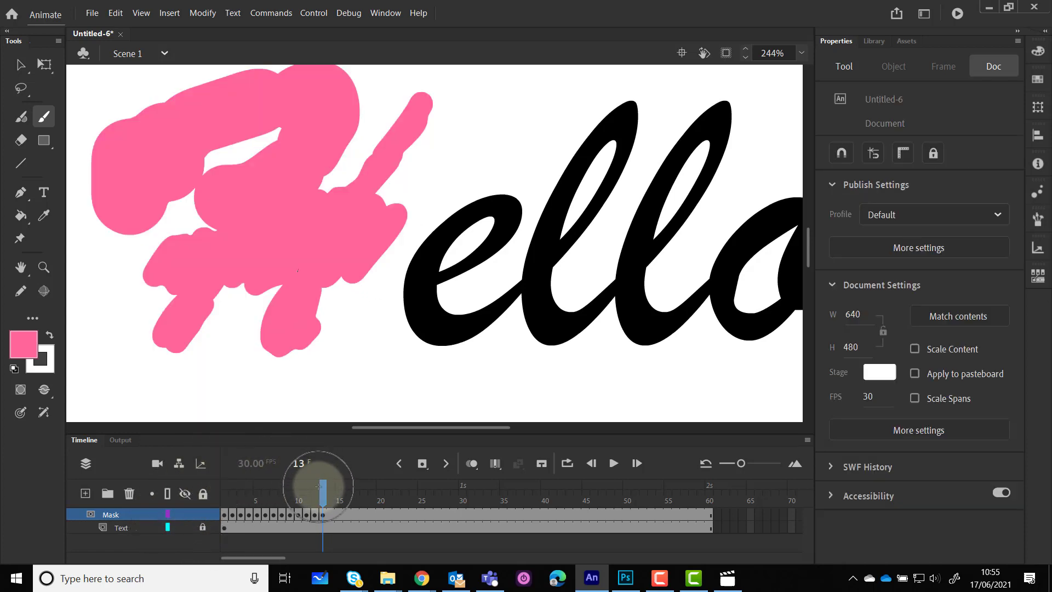
drag(322, 495, 202, 525)
click(203, 514)
drag(224, 487, 331, 481)
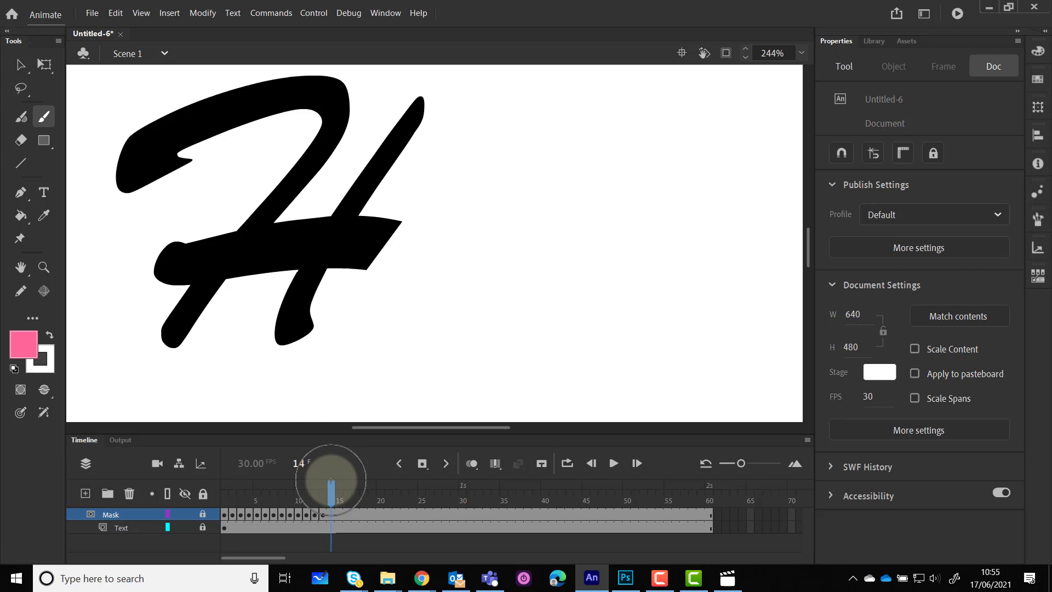
- Unlock the Mask layer and paint over the letter e in stages, in Mask keyframes at frames 14 to 17
click(331, 514)
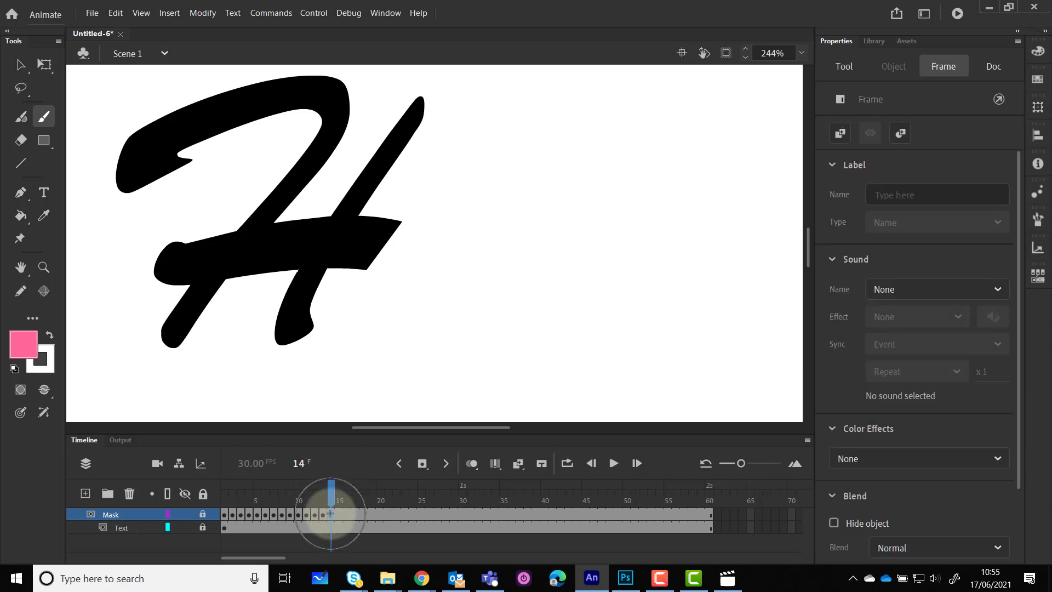
click(203, 514)
mouse_move(466, 263)
mouse_down()
mouse_move(510, 222)
mouse_move(440, 238)
mouse_move(411, 270)
mouse_move(436, 329)
mouse_up()
key(F6)
key(F6)
key(F6)
drag(452, 332, 466, 340)
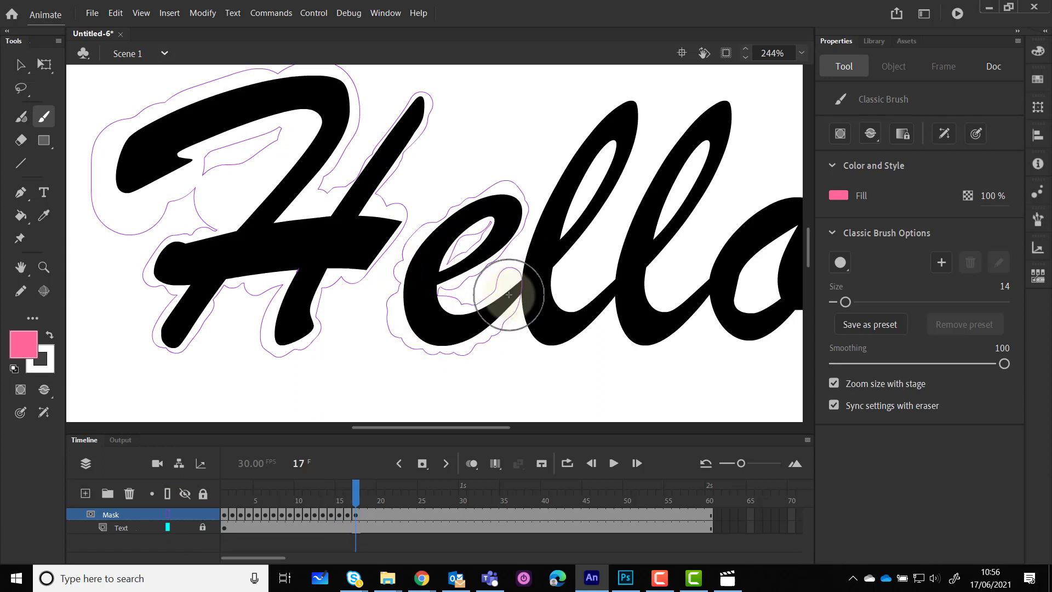
- Paint the first l's rising stroke from the e's tail to its tip, in Mask keyframes at frames 18 to 20
key(F6)
drag(513, 293, 606, 194)
key(F6)
key(F6)
- Paint the first l from its tip down the long downstroke to its base, in Mask keyframes at frames 21 to 23
key(bracketright)
key(bracketright)
key(bracketright)
key(bracketright)
key(bracketright)
key(bracketright)
key(bracketright)
key(F6)
mouse_move(631, 137)
mouse_down()
mouse_move(635, 111)
mouse_move(570, 184)
mouse_up()
key(F6)
drag(568, 178, 554, 247)
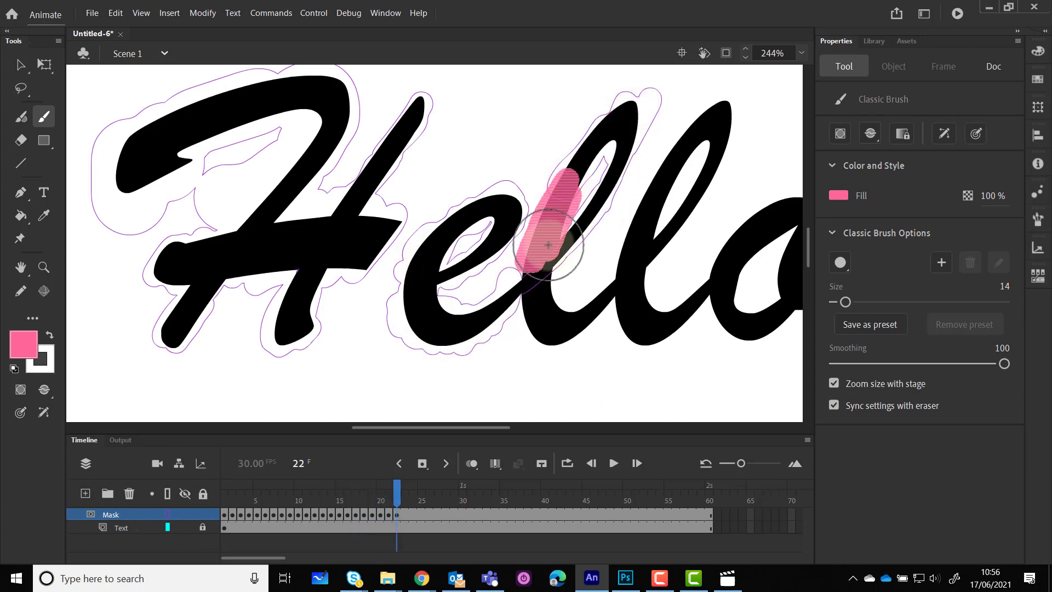
key(F6)
- Paint the join from the first l and the second l's rising stroke up to its tip, in Mask keyframes at frames 24 and 25
key(F6)
key(bracketleft)
key(bracketleft)
key(bracketleft)
key(bracketleft)
key(bracketleft)
key(bracketleft)
mouse_move(578, 318)
mouse_down()
mouse_move(663, 239)
mouse_move(732, 112)
mouse_up()
key(F6)
- Paint the second l's downstroke, base and exit toward the o, in Mask keyframes at frames 26 to 28
key(bracketright)
key(bracketright)
key(bracketright)
key(bracketright)
key(bracketright)
key(bracketright)
key(F6)
drag(726, 105, 660, 182)
key(F6)
mouse_move(661, 182)
mouse_down()
mouse_move(619, 300)
mouse_move(698, 288)
mouse_up()
key(F6)
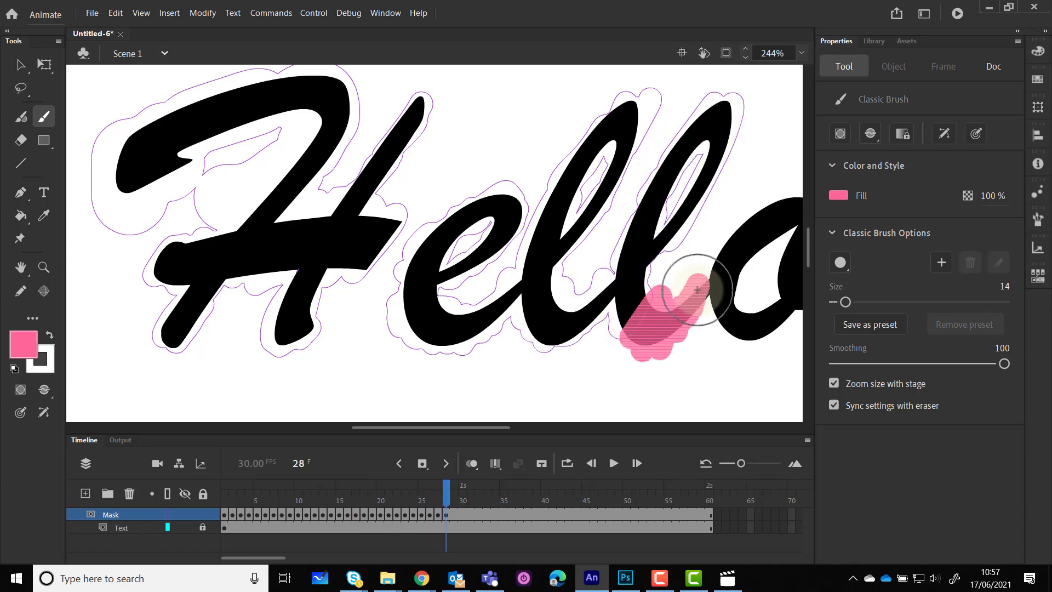
- Paint around the bowl of the o in stages, in Mask keyframes at frames 29 to 33
scroll(660, 365, right, 3)
key(F6)
key(bracketleft)
key(bracketleft)
key(bracketleft)
key(bracketleft)
key(bracketleft)
key(bracketleft)
mouse_move(564, 298)
mouse_down()
mouse_move(630, 275)
mouse_move(666, 217)
mouse_move(568, 288)
mouse_move(615, 271)
mouse_move(658, 220)
mouse_move(609, 229)
mouse_move(581, 275)
mouse_move(598, 333)
mouse_move(642, 315)
mouse_move(681, 235)
mouse_move(647, 329)
mouse_up()
key(F6)
key(F6)
key(F6)
key(F6)
- Set the brush size to 15 and paint the o's final downstroke and tail in Mask keyframes at frames 34 and 35
key(bracketright)
key(bracketright)
key(F6)
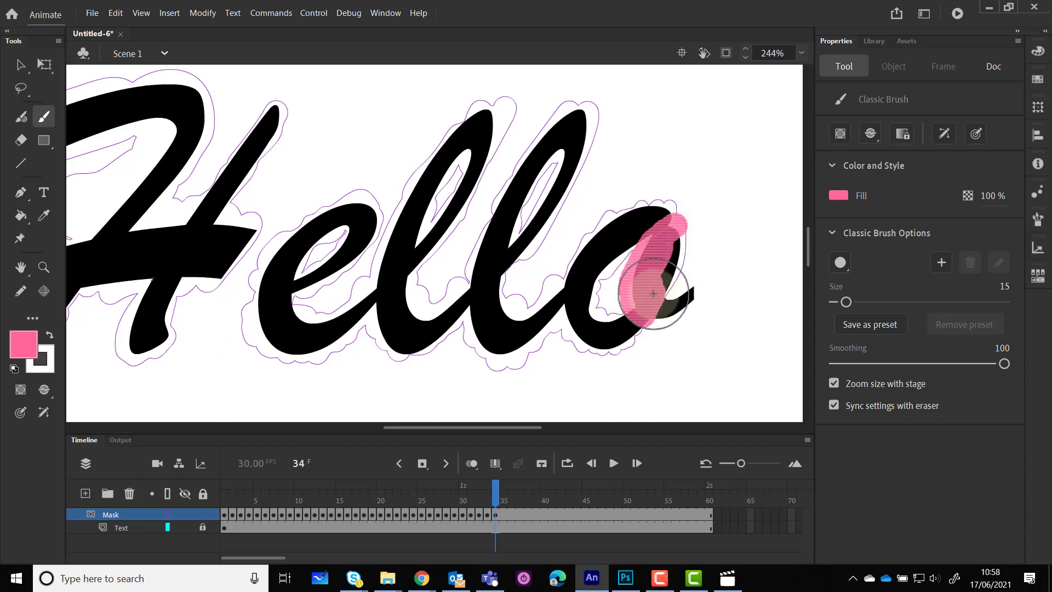
key(F6)
key(bracketright)
key(bracketright)
key(bracketright)
key(bracketright)
key(bracketright)
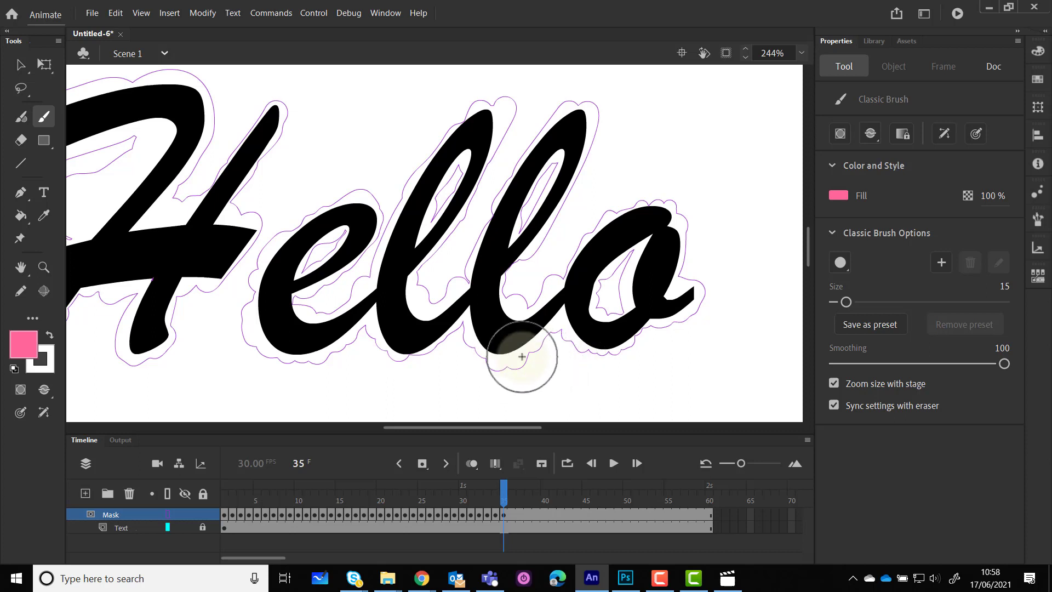
- Lock the Mask layer, test the movie to preview the full "Hello" reveal, and close the preview
key(ctrl+minus)
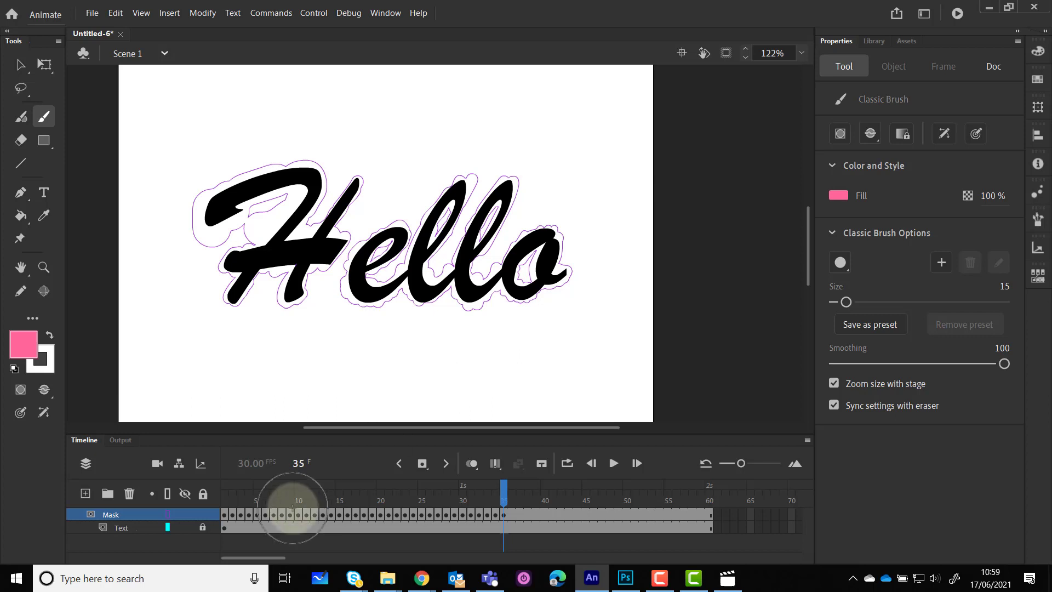
click(203, 513)
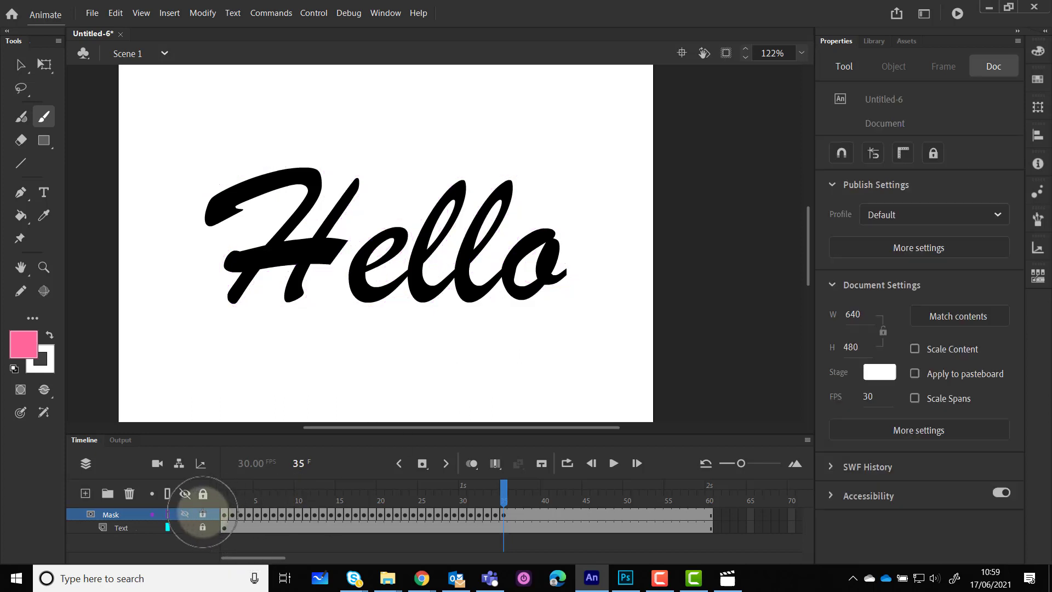
mouse_move(498, 486)
mouse_down()
mouse_move(170, 480)
mouse_move(314, 497)
mouse_move(501, 494)
mouse_up()
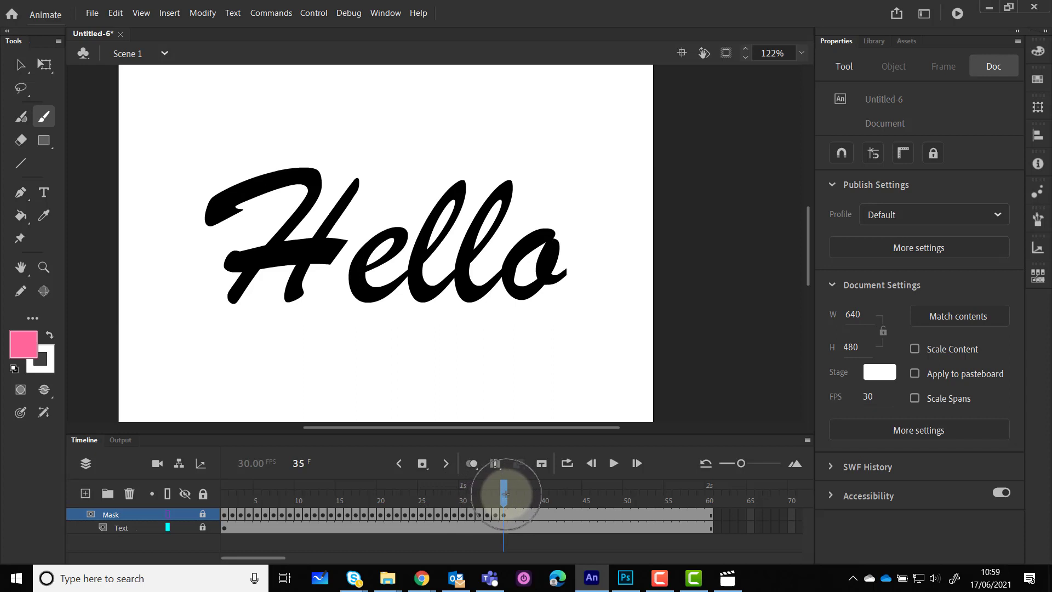
key(ctrl+Return)
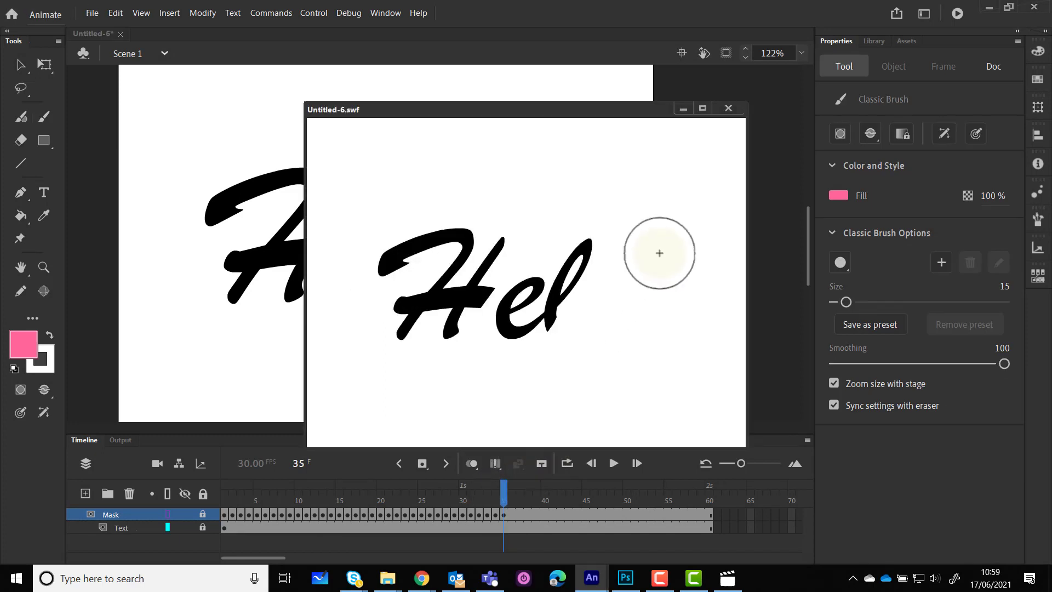
click(729, 108)
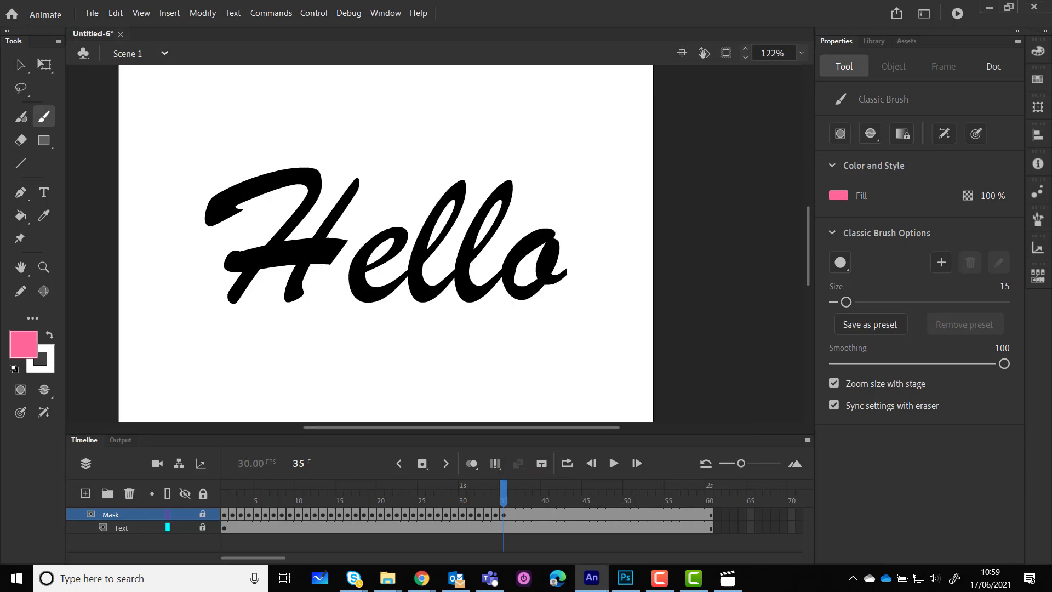